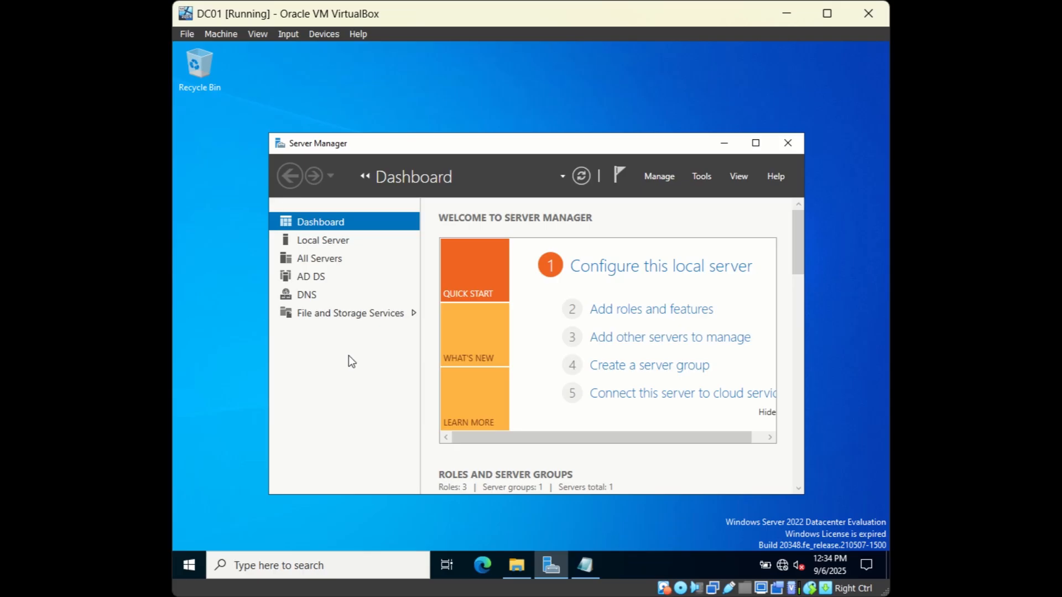
# Step: Bring the dhcp prerequisites notes in Notepad to the front over Server Manager
pyautogui.click(587, 565)
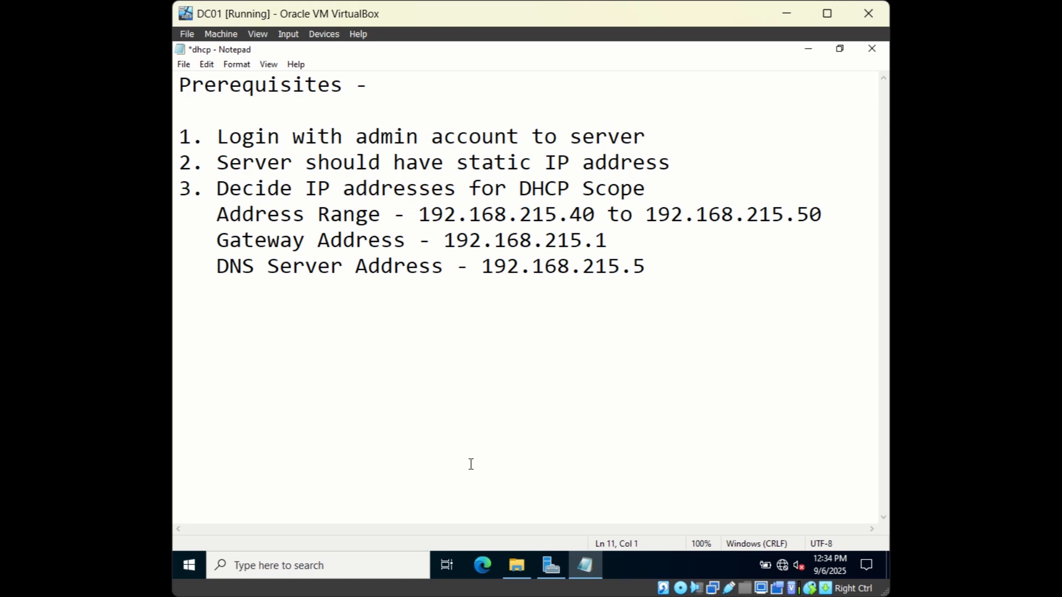
pyautogui.moveTo(221, 138); pyautogui.dragTo(635, 141)
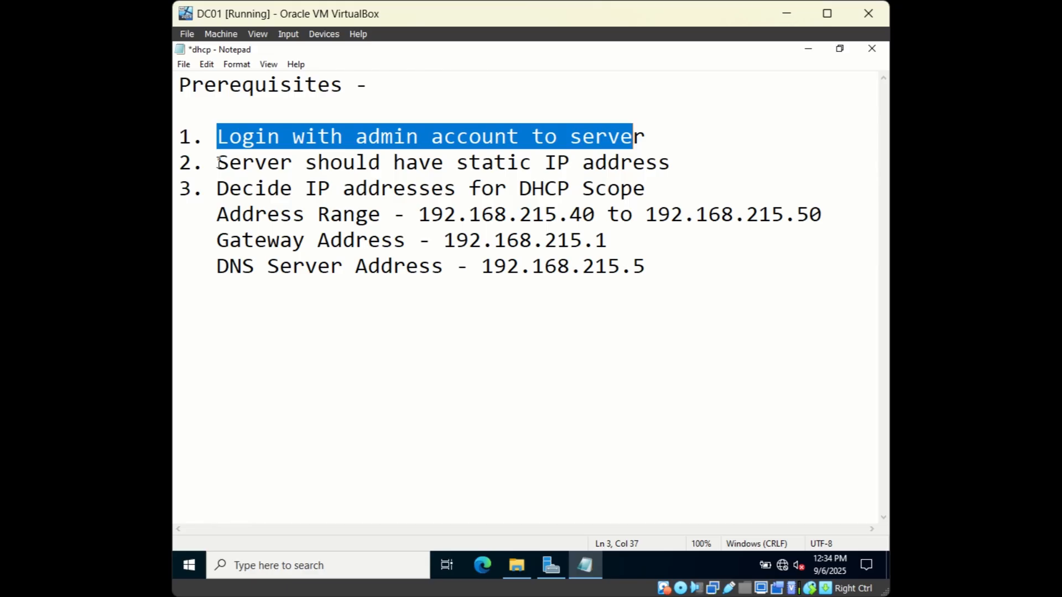
pyautogui.moveTo(218, 162); pyautogui.dragTo(670, 162)
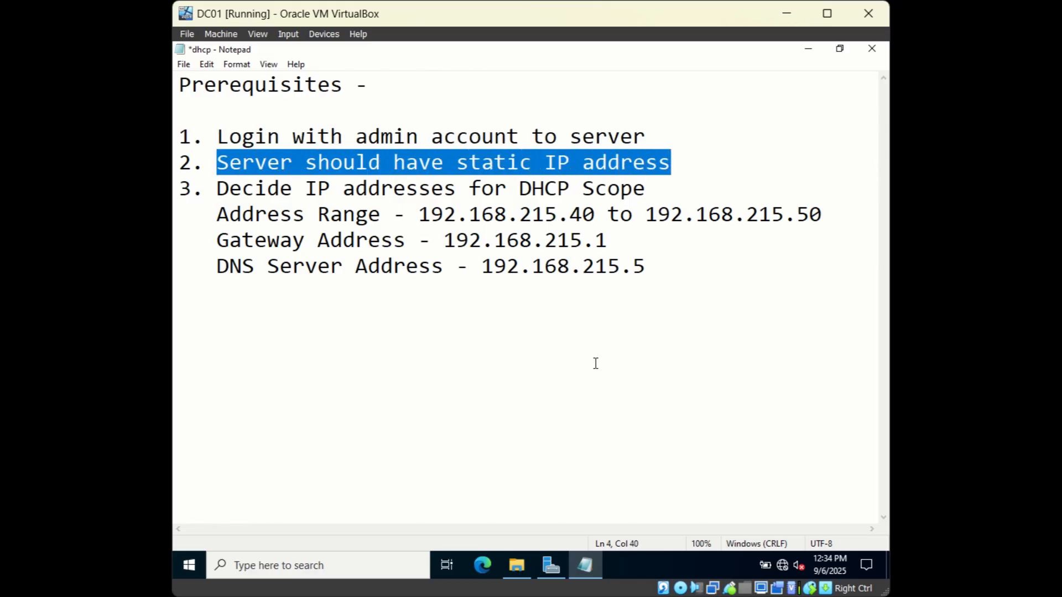
# Step: View the Ethernet IPv4 properties: static 192.168.215.5, mask 255.255.255.0, gateway and DNS as planned
pyautogui.rightClick(194, 563)
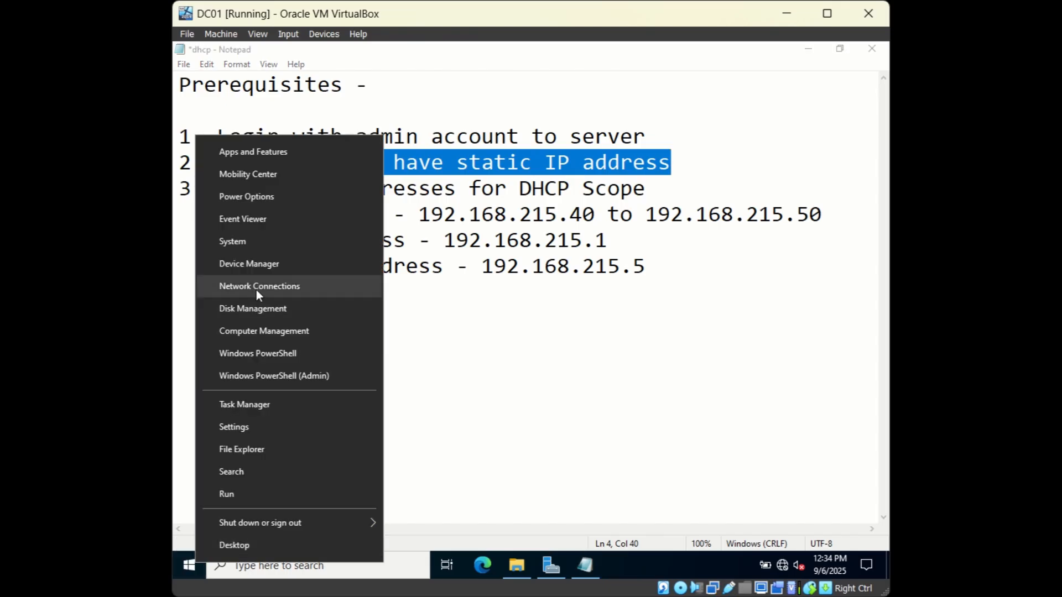
pyautogui.click(256, 290)
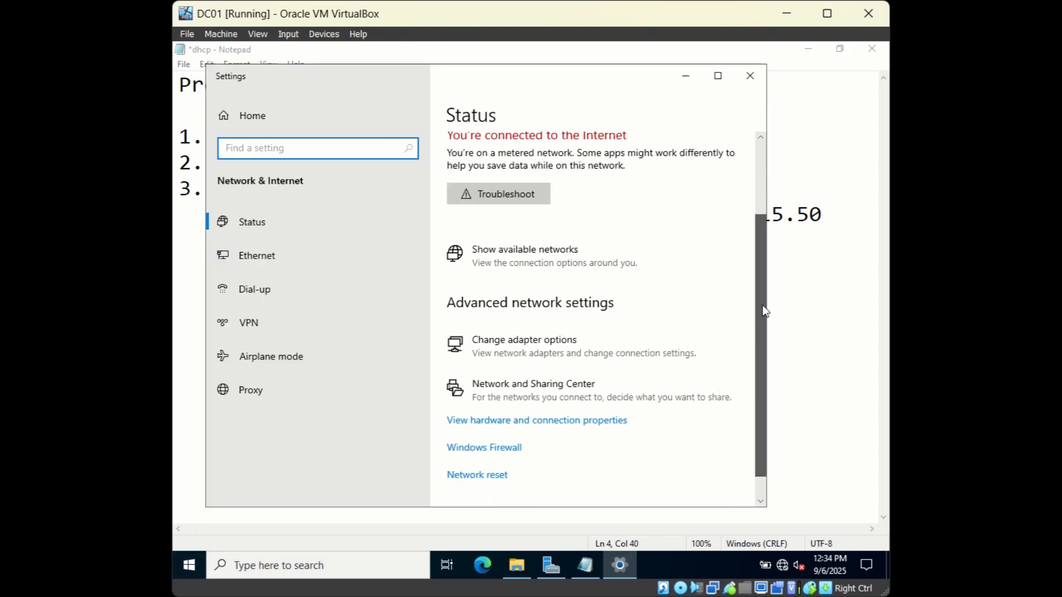
pyautogui.scroll(-1, 763, 309)
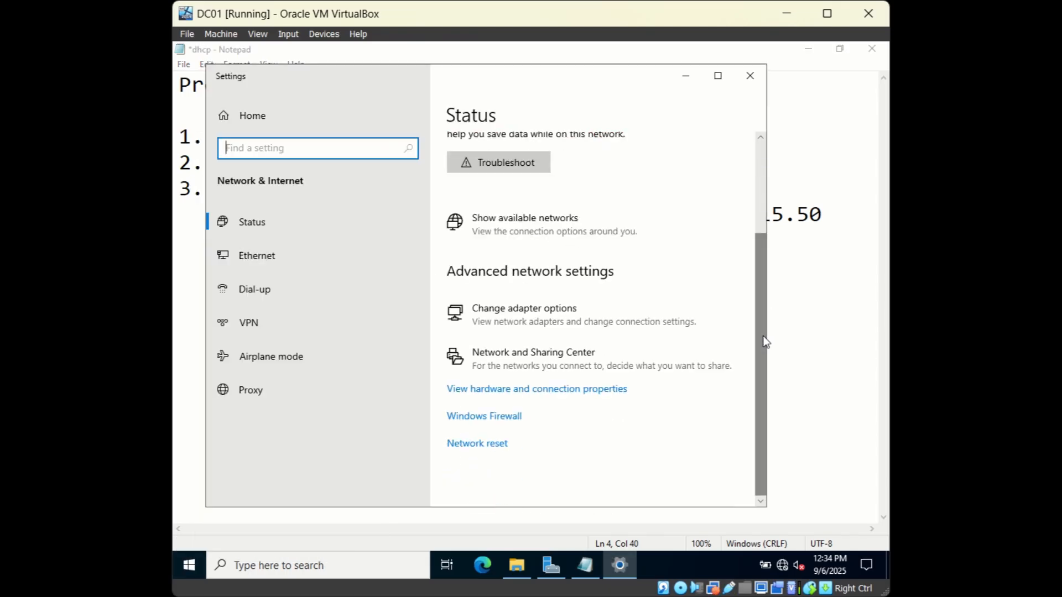
pyautogui.click(509, 326)
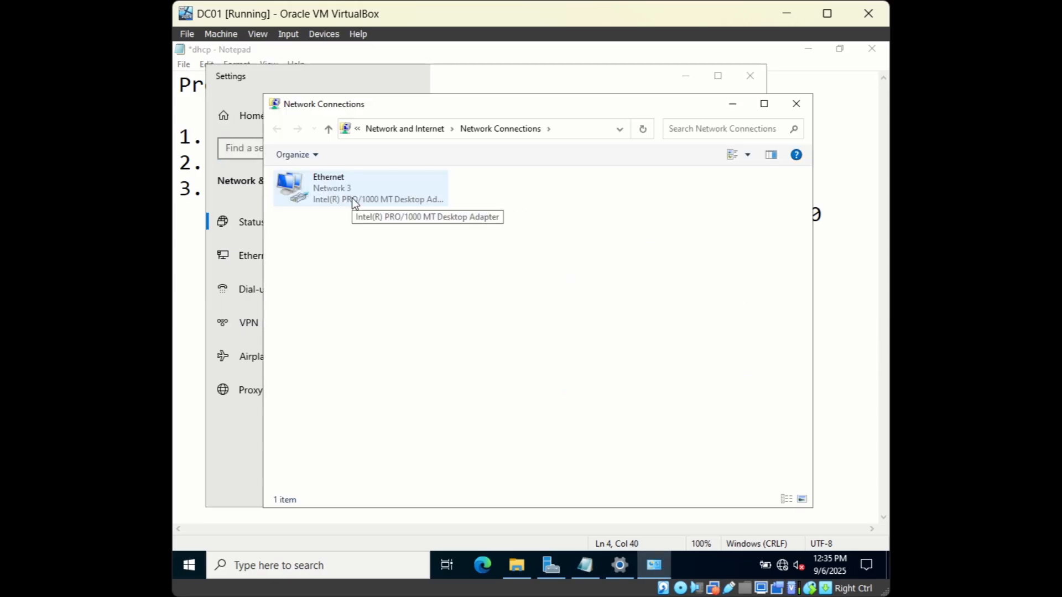
pyautogui.rightClick(352, 198)
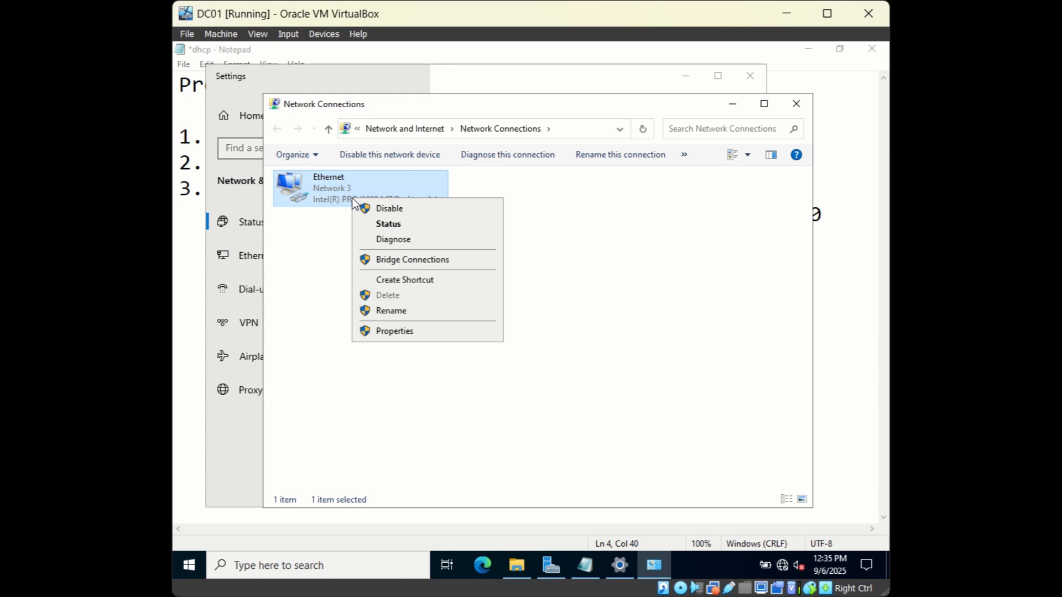
pyautogui.click(386, 331)
pyautogui.doubleClick(376, 315)
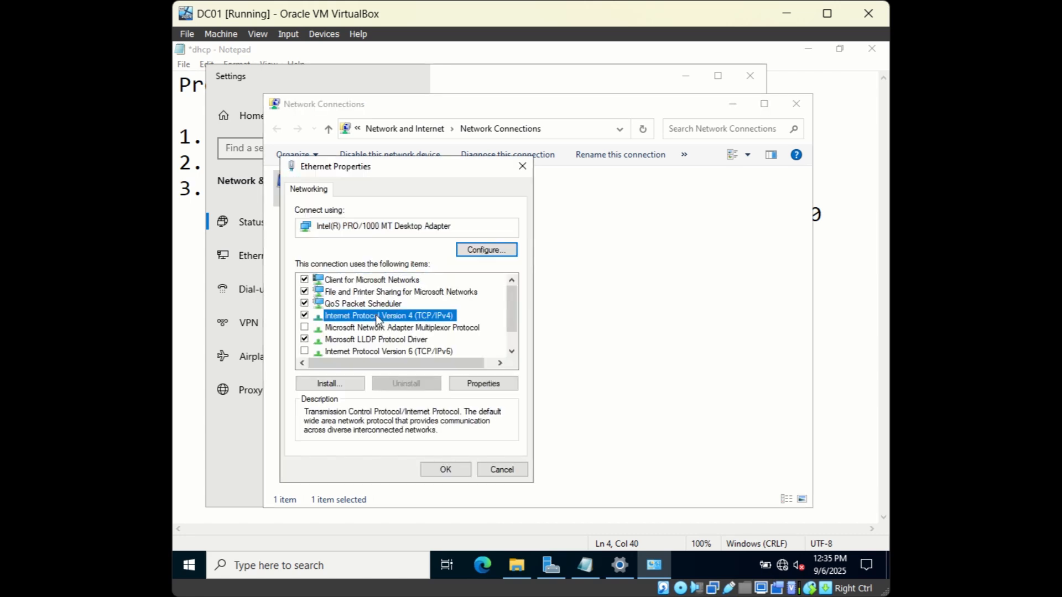
pyautogui.moveTo(460, 220); pyautogui.dragTo(620, 176)
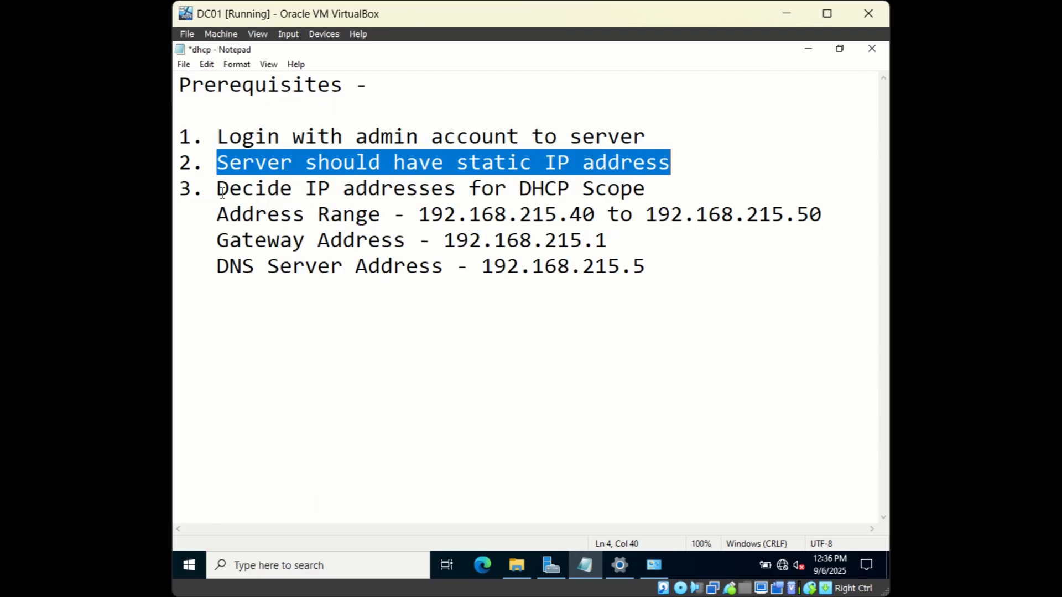
# Step: Highlight the DHCP scope item, the 192.168.215.40–50 range and the 192.168.215.1 gateway lines
pyautogui.click(221, 192)
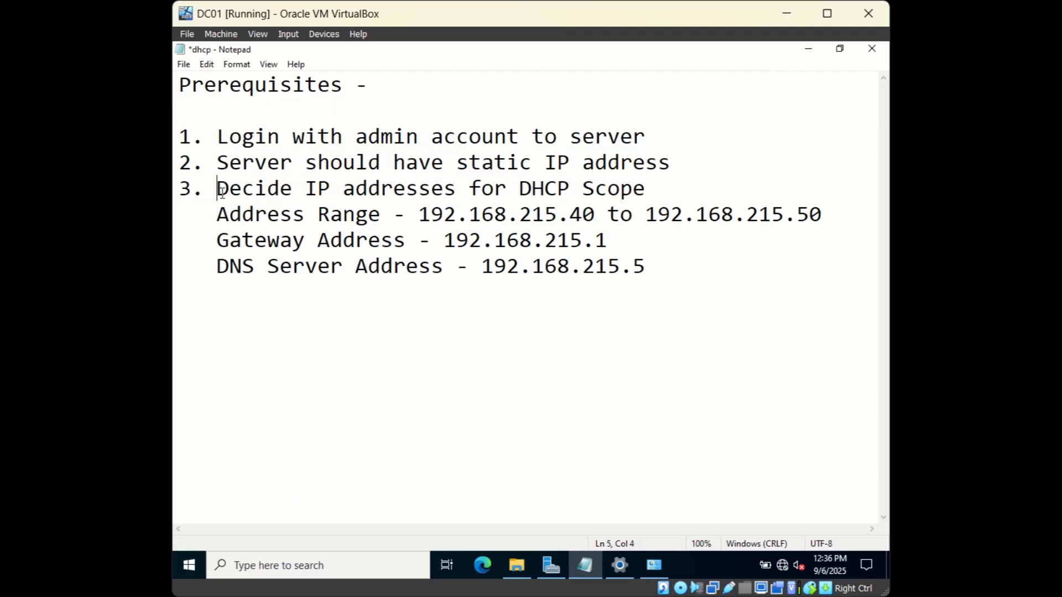
pyautogui.moveTo(221, 193); pyautogui.dragTo(656, 181)
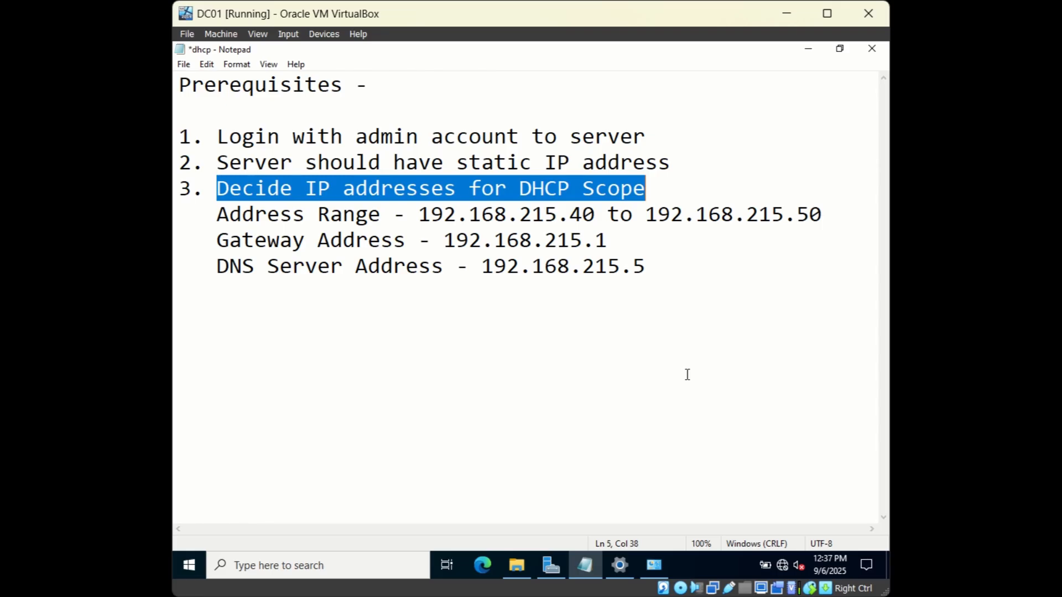
pyautogui.moveTo(216, 214); pyautogui.dragTo(829, 214)
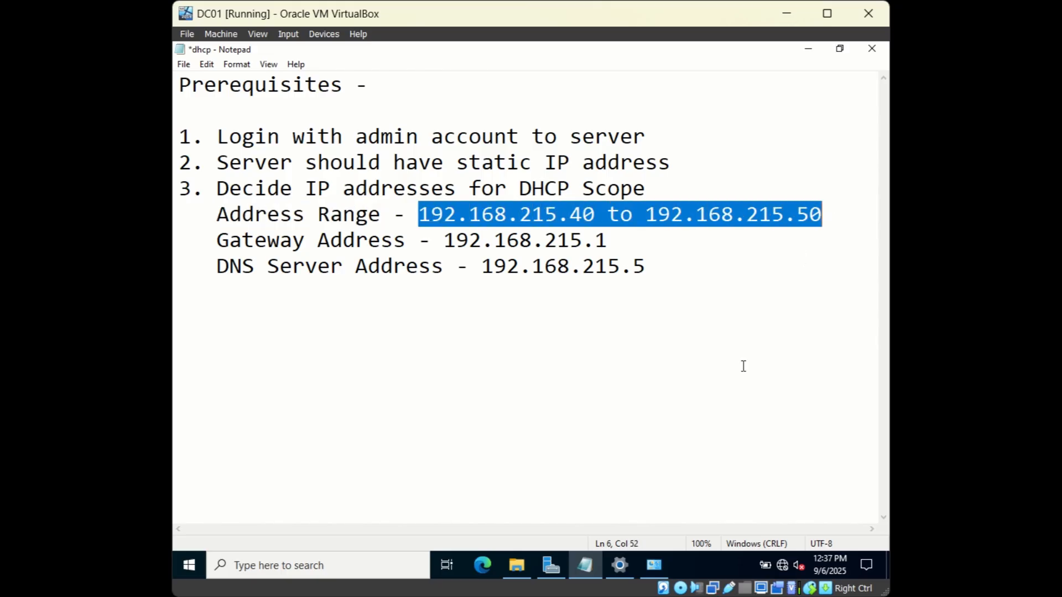
pyautogui.moveTo(216, 240); pyautogui.dragTo(610, 242)
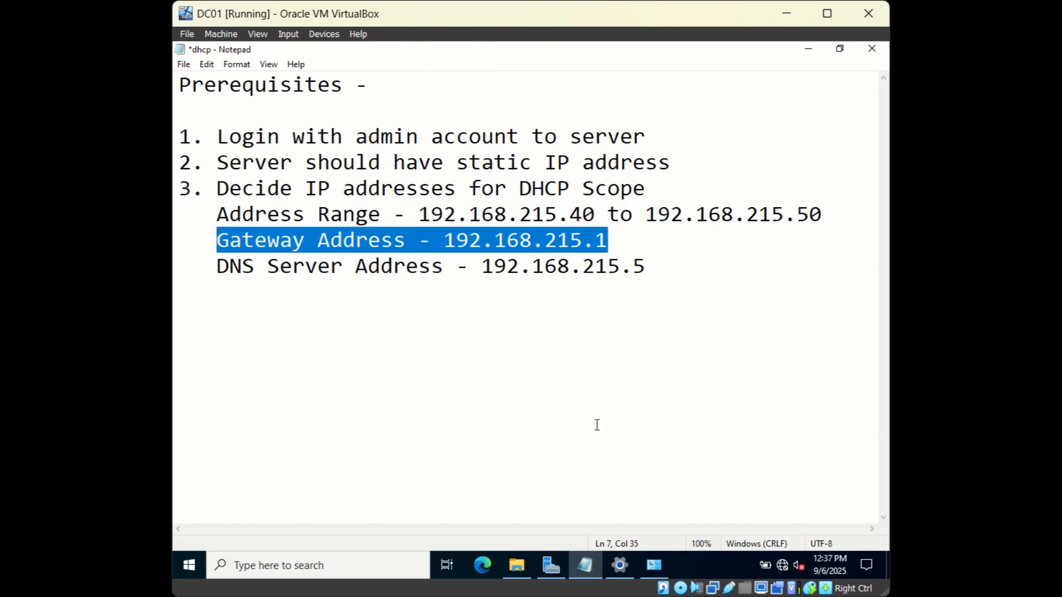
pyautogui.click(615, 240)
pyautogui.moveTo(613, 240); pyautogui.dragTo(584, 242)
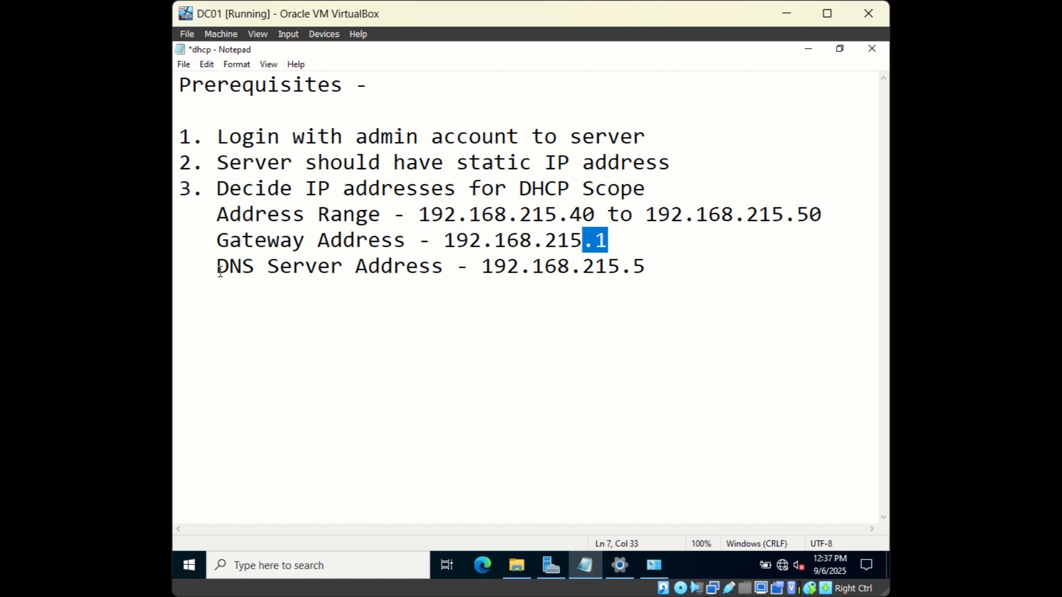
# Step: Highlight the 192.168.215.5 DNS server line, then add two blank lines after it
pyautogui.click(220, 271)
pyautogui.moveTo(219, 267); pyautogui.dragTo(667, 268)
pyautogui.click(732, 268)
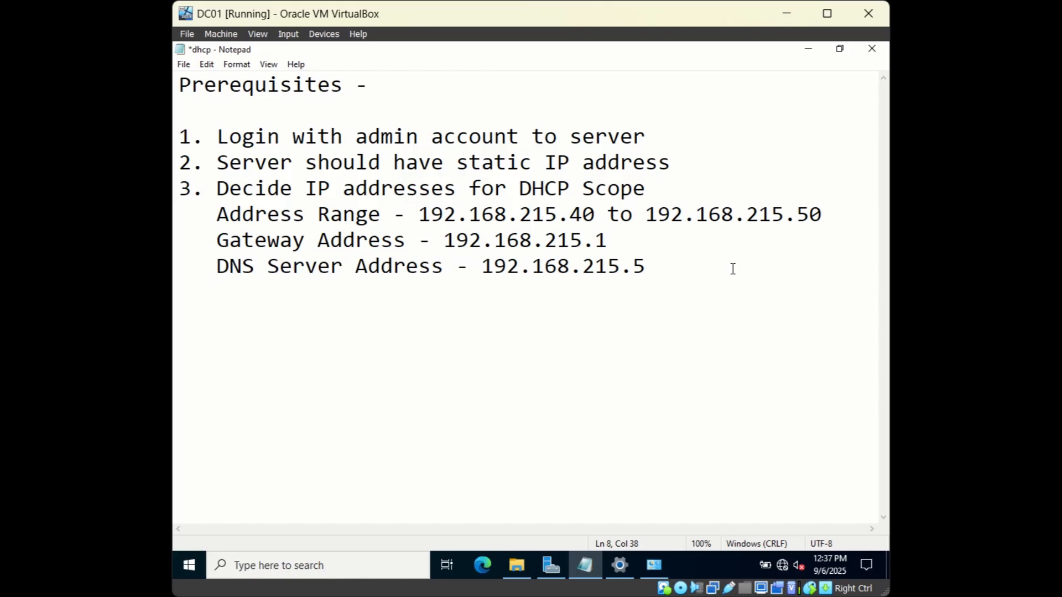
pyautogui.press('Return')
pyautogui.press('Return')
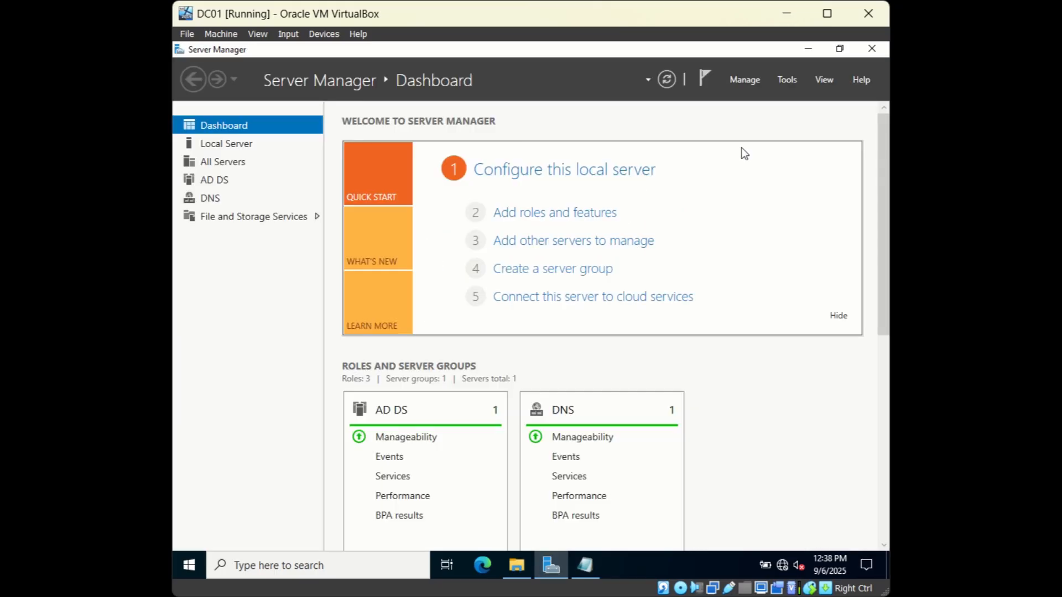
# Step: Start Add Roles and Features with role-based install on DC1.mydomain.local and tick DHCP Server
pyautogui.click(751, 82)
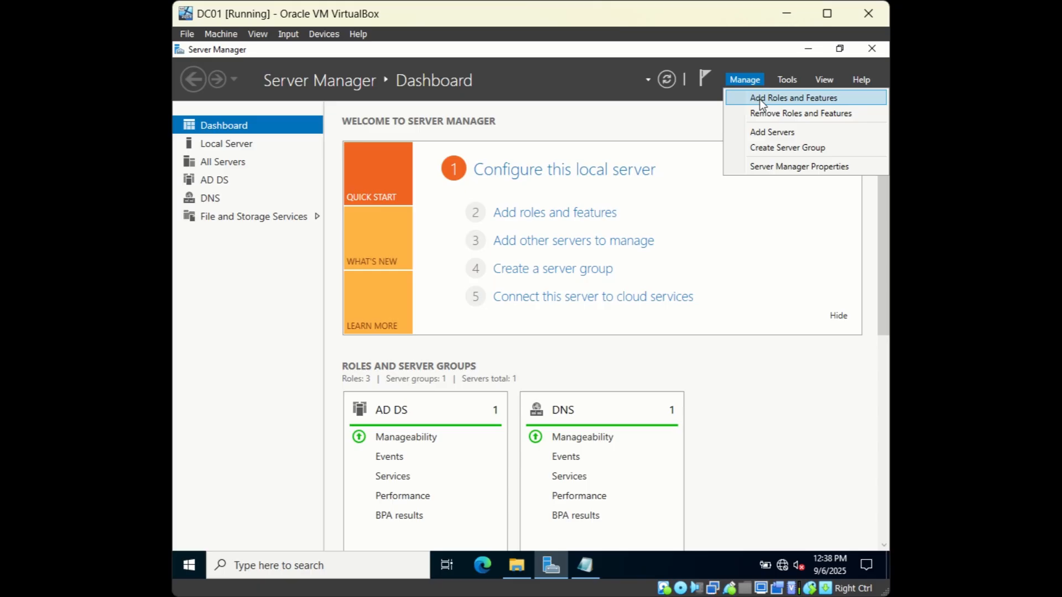
pyautogui.click(758, 98)
pyautogui.click(579, 436)
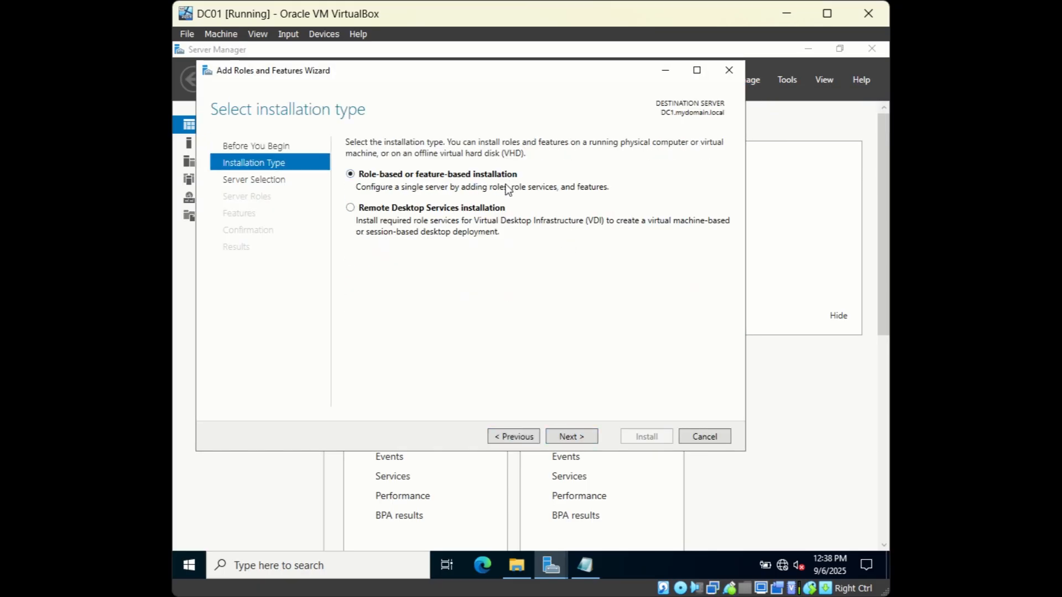
pyautogui.click(572, 437)
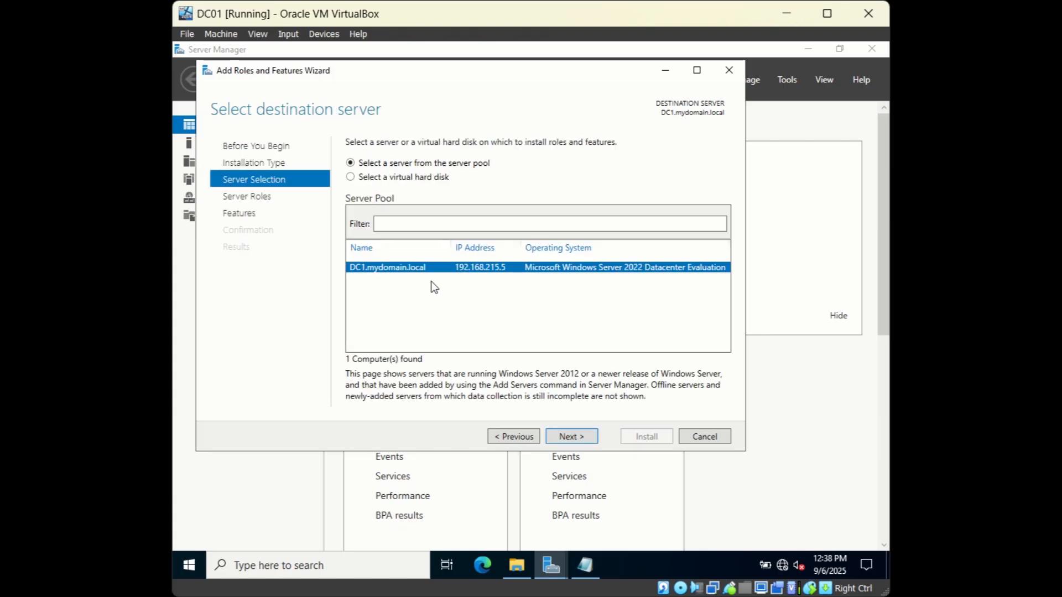
pyautogui.click(570, 436)
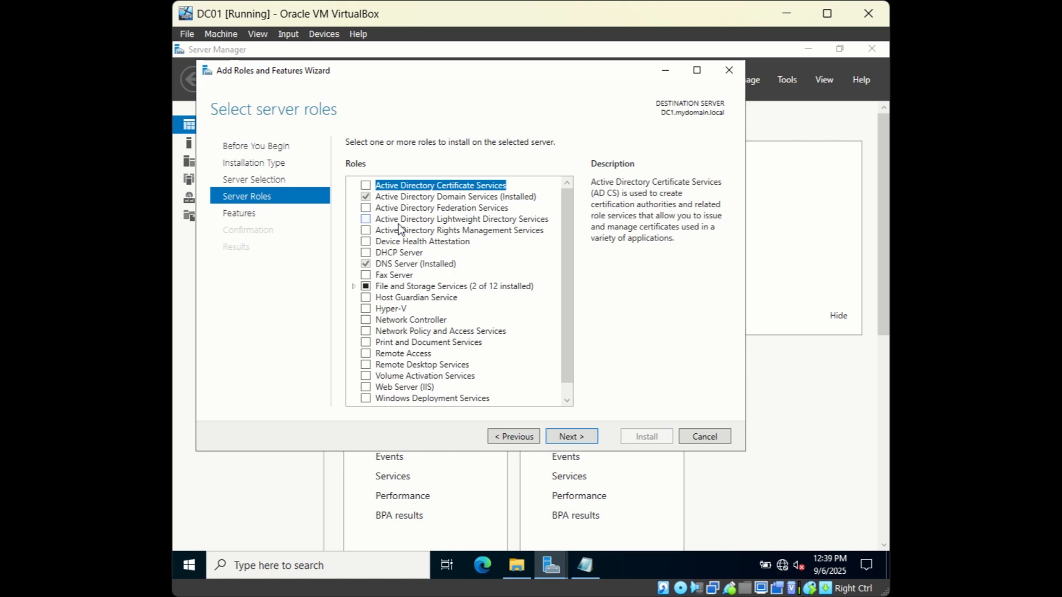
pyautogui.click(366, 253)
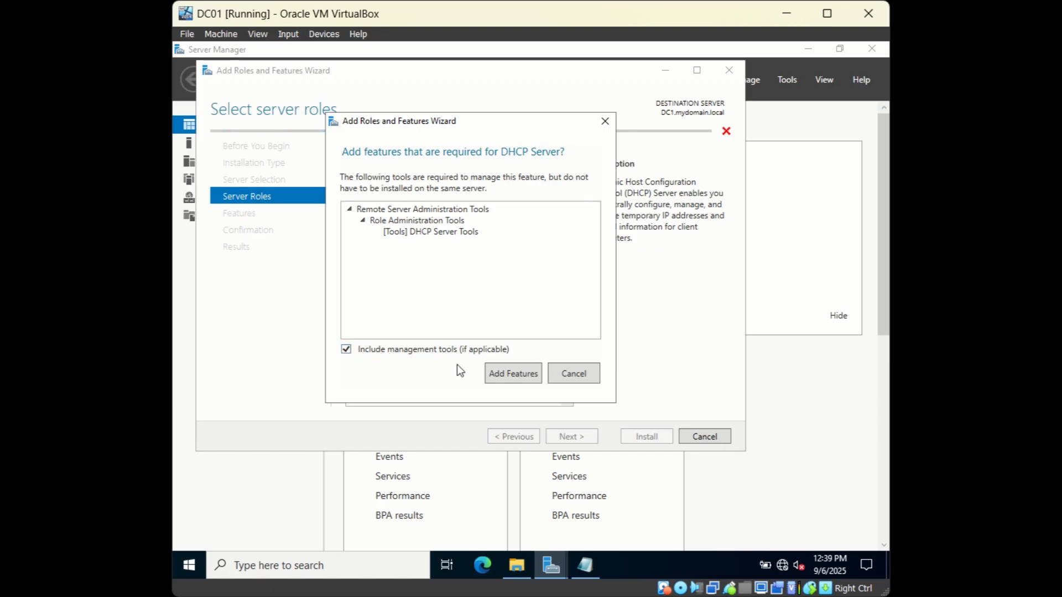
# Step: Accept the DHCP Server Tools and advance past the features and DHCP Server pages
pyautogui.click(497, 373)
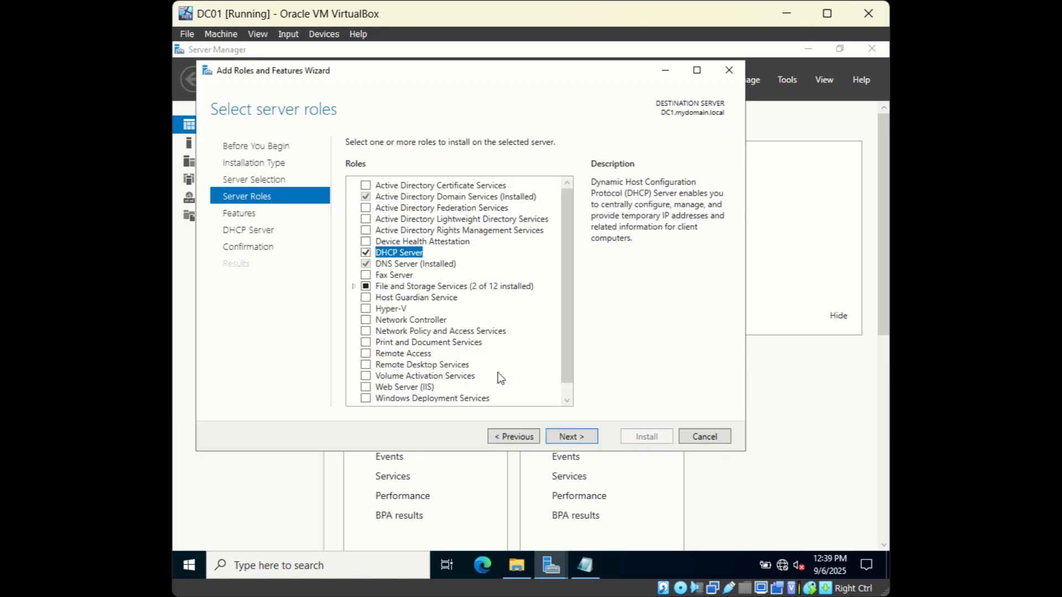
pyautogui.click(569, 436)
pyautogui.moveTo(566, 235); pyautogui.dragTo(572, 207)
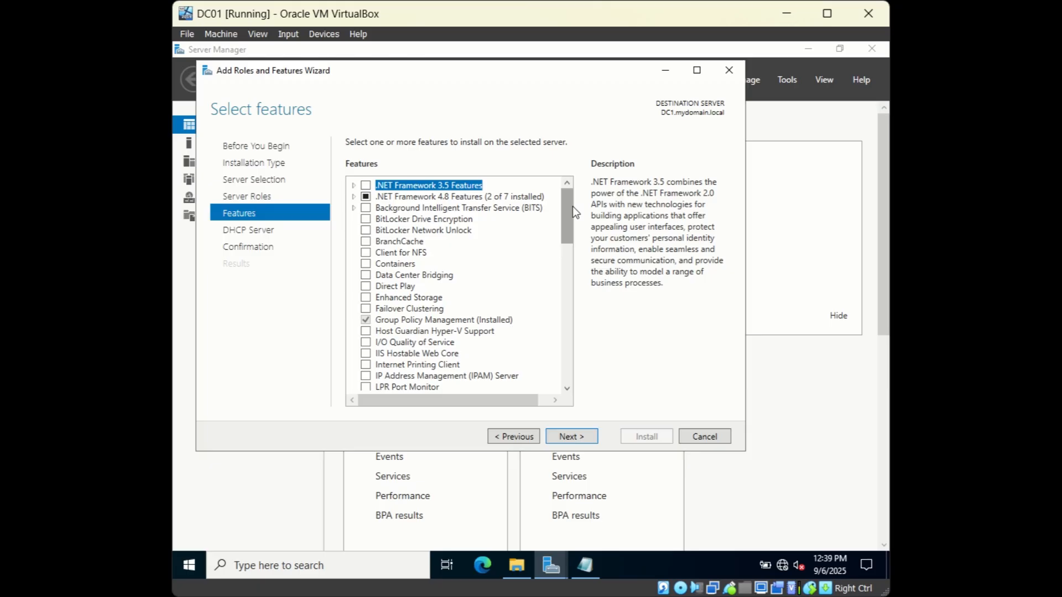
pyautogui.click(579, 437)
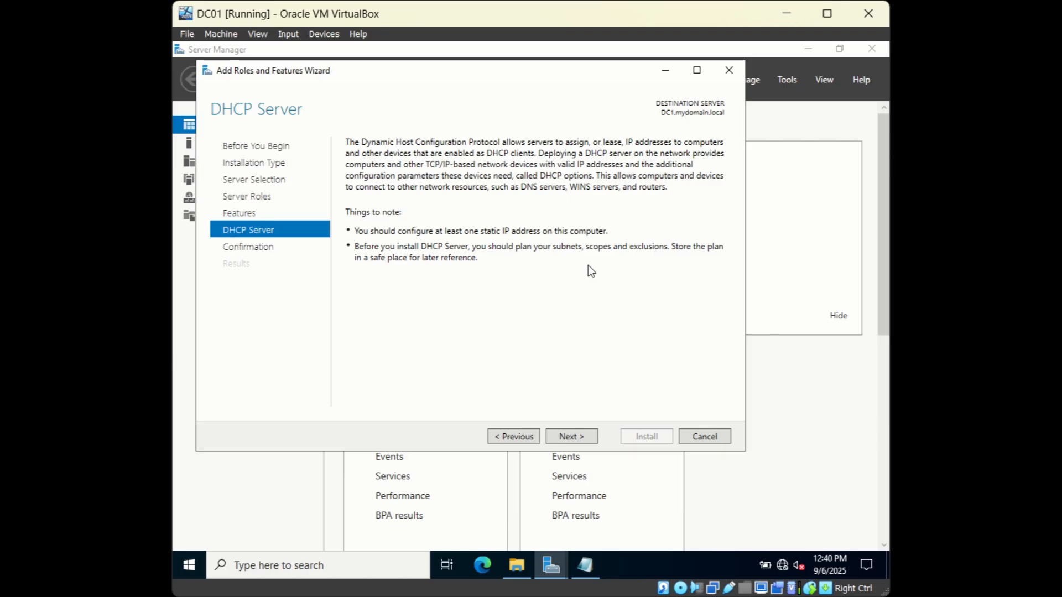
pyautogui.click(578, 437)
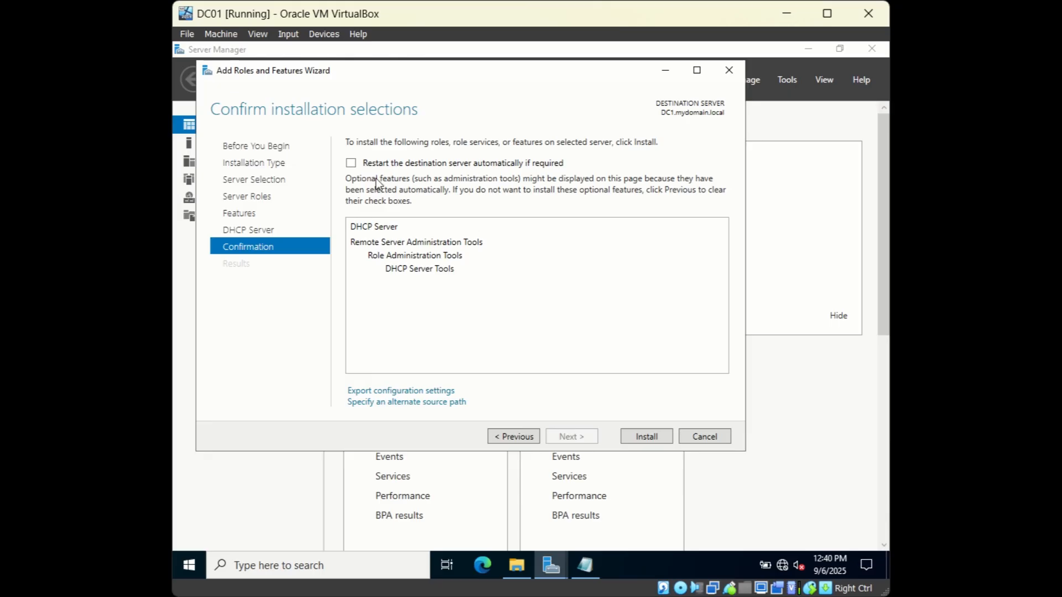
# Step: Allow automatic restarts and install the DHCP Server role
pyautogui.click(352, 165)
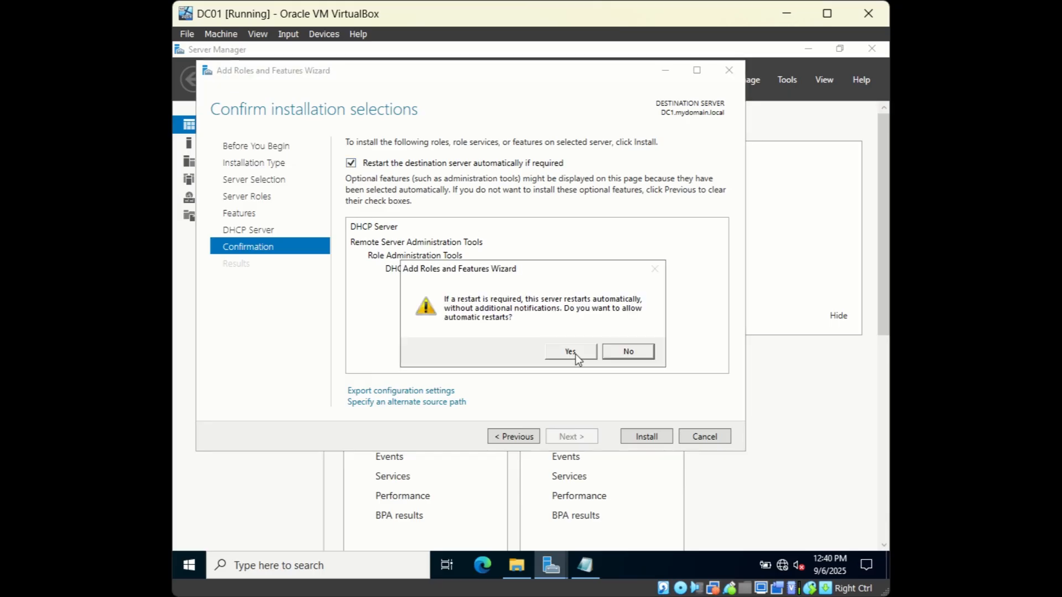
pyautogui.click(575, 354)
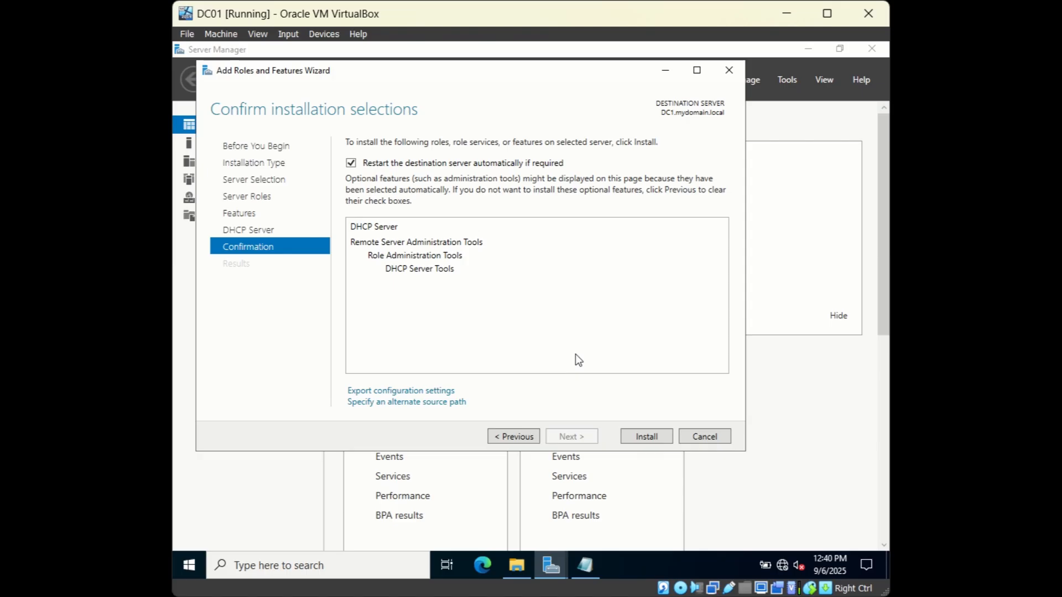
pyautogui.click(646, 436)
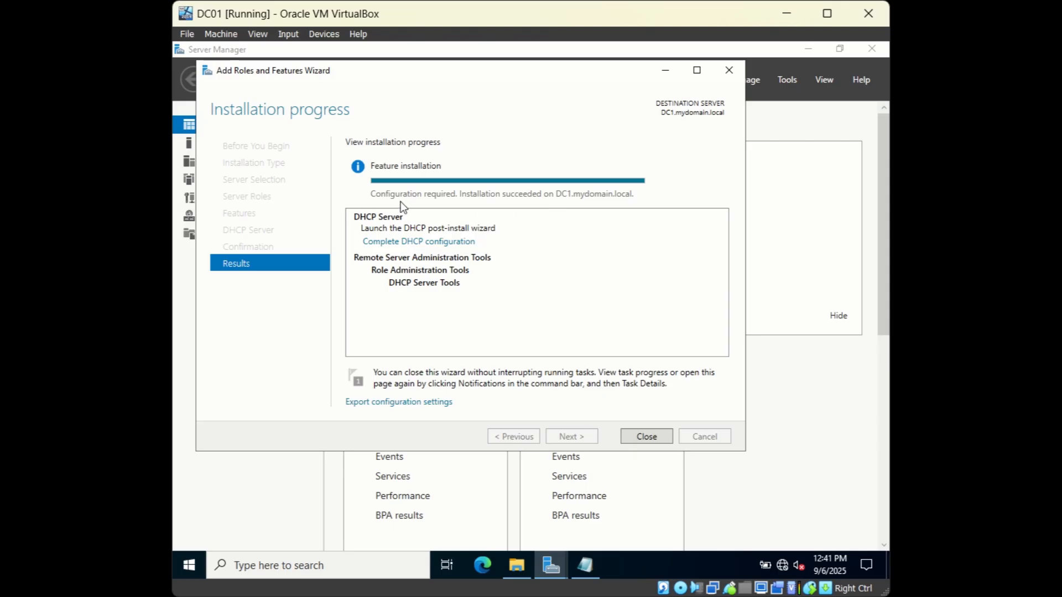
# Step: Launch 'Complete DHCP configuration' and advance from Description to the Authorization page
pyautogui.click(430, 243)
pyautogui.moveTo(498, 136); pyautogui.dragTo(519, 108)
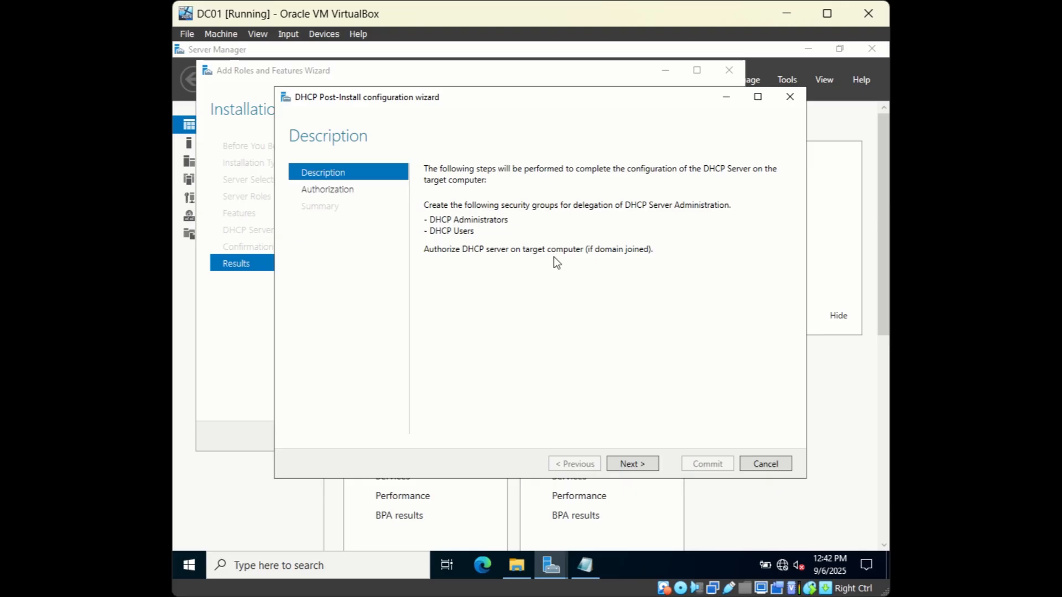
pyautogui.click(645, 467)
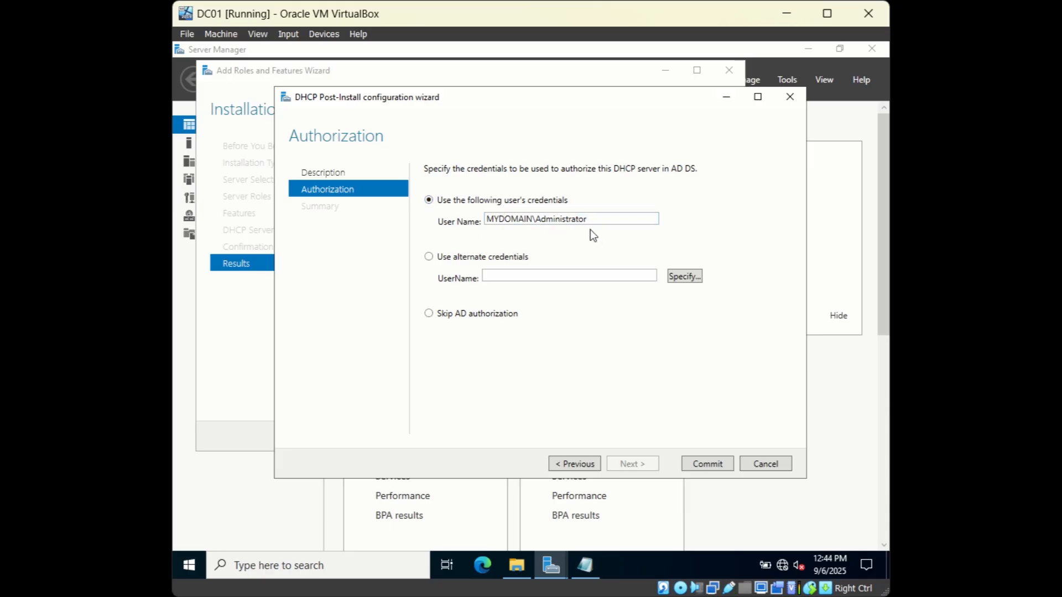
# Step: Commit the security groups and AD authorization with the domain admin credentials, then close
pyautogui.click(706, 465)
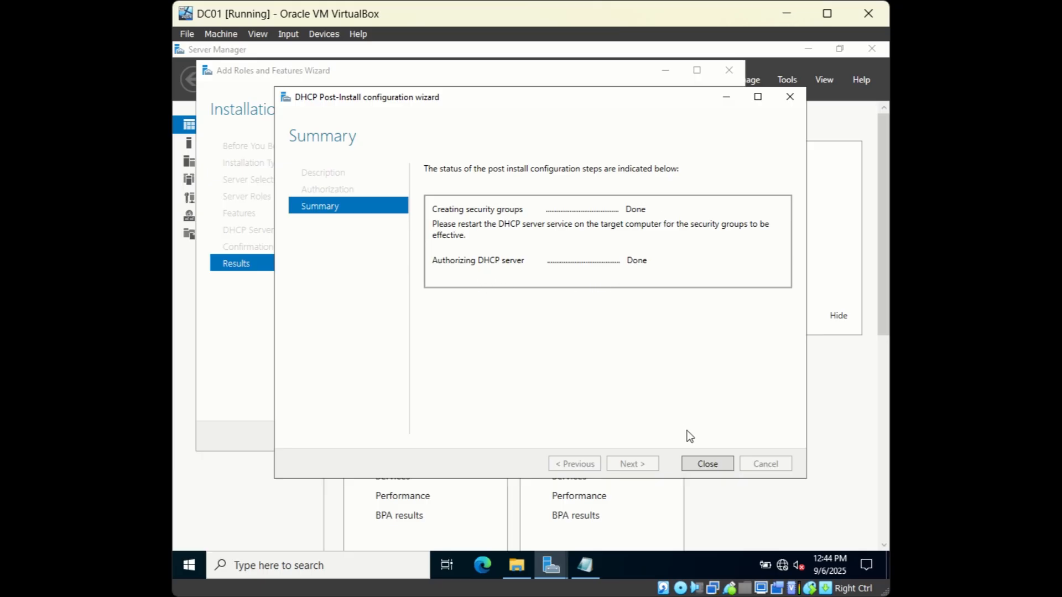
pyautogui.click(706, 463)
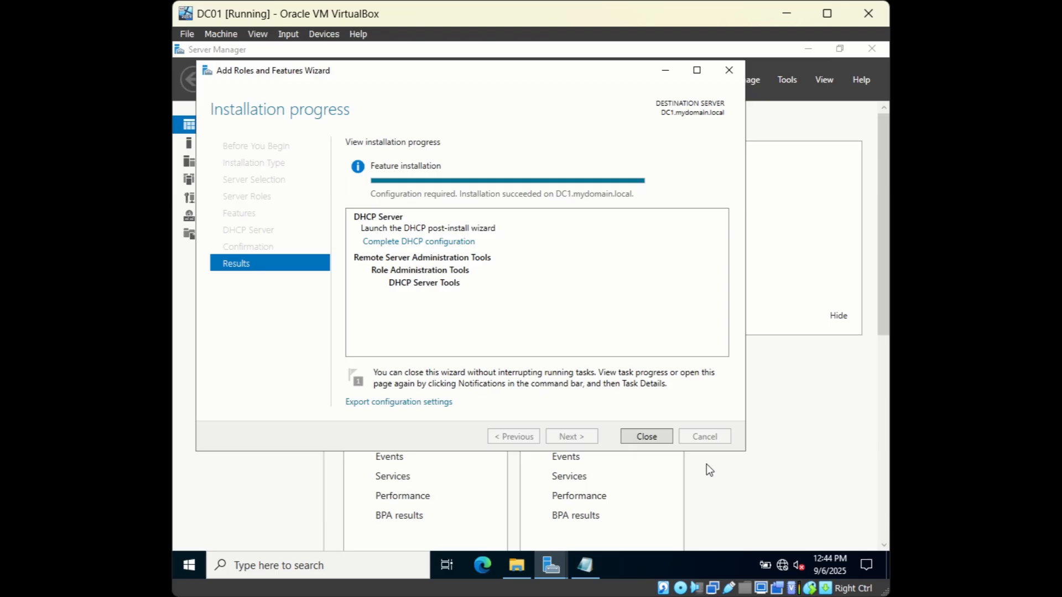
# Step: Close the role installation wizard and open the DHCP console from Tools
pyautogui.click(647, 436)
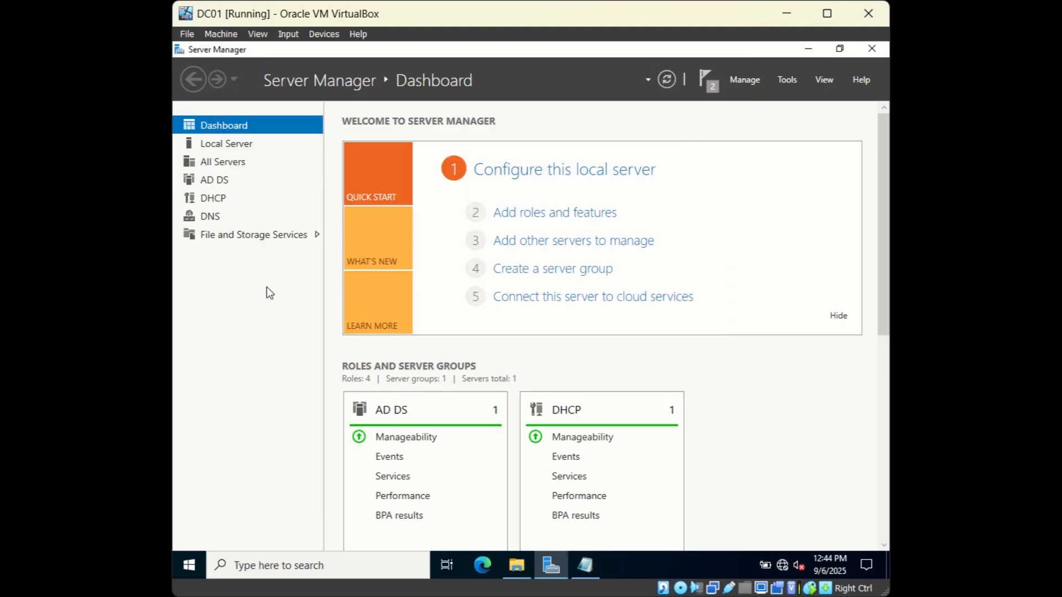
pyautogui.click(213, 198)
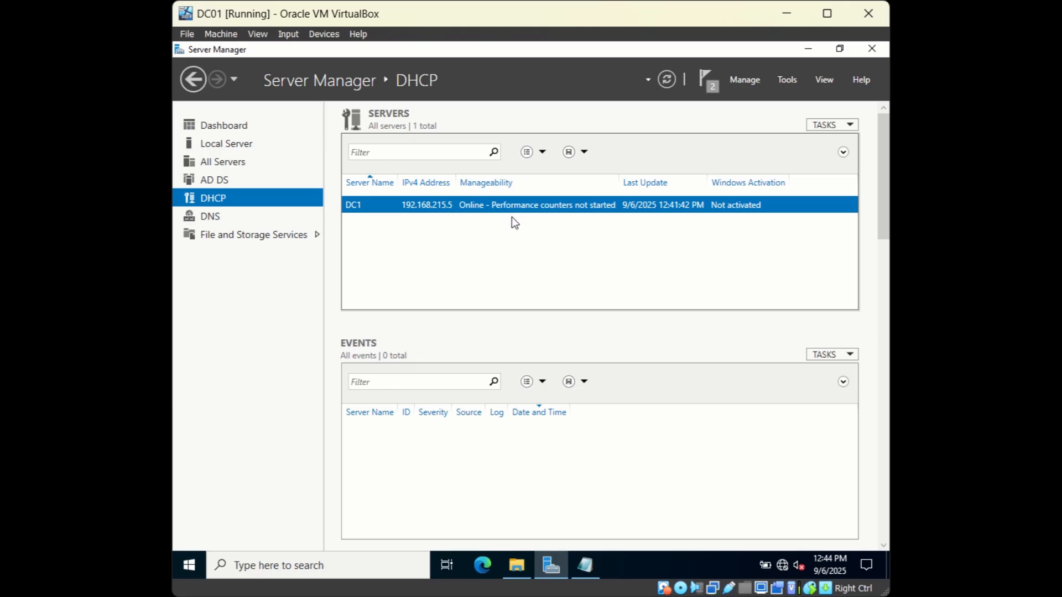
pyautogui.click(786, 80)
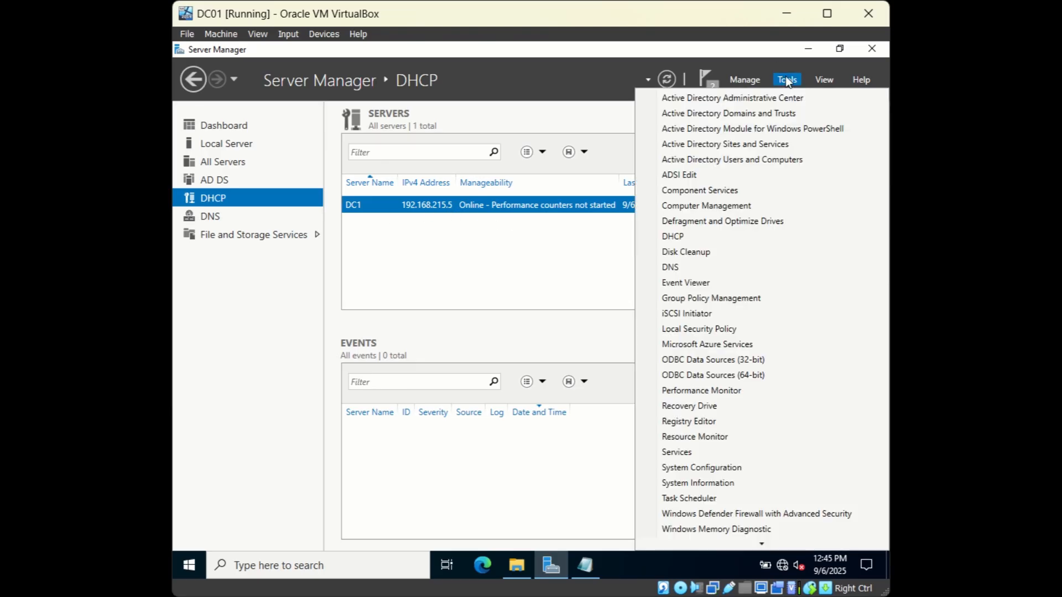
pyautogui.click(672, 237)
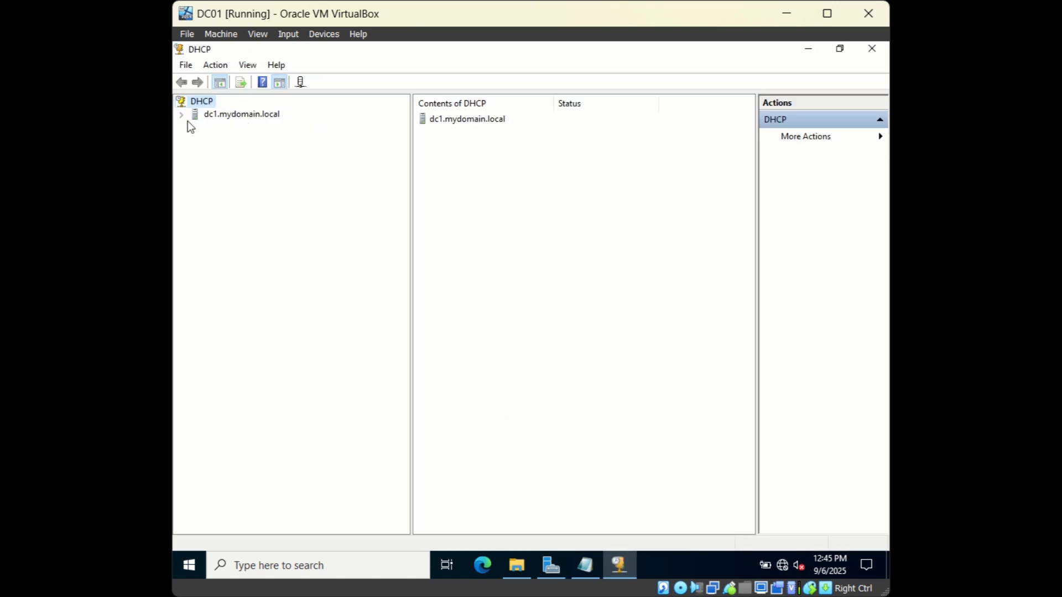
# Step: Expand dc1.mydomain.local and start a New Scope under IPv4, reaching the Name box
pyautogui.click(182, 116)
pyautogui.click(227, 130)
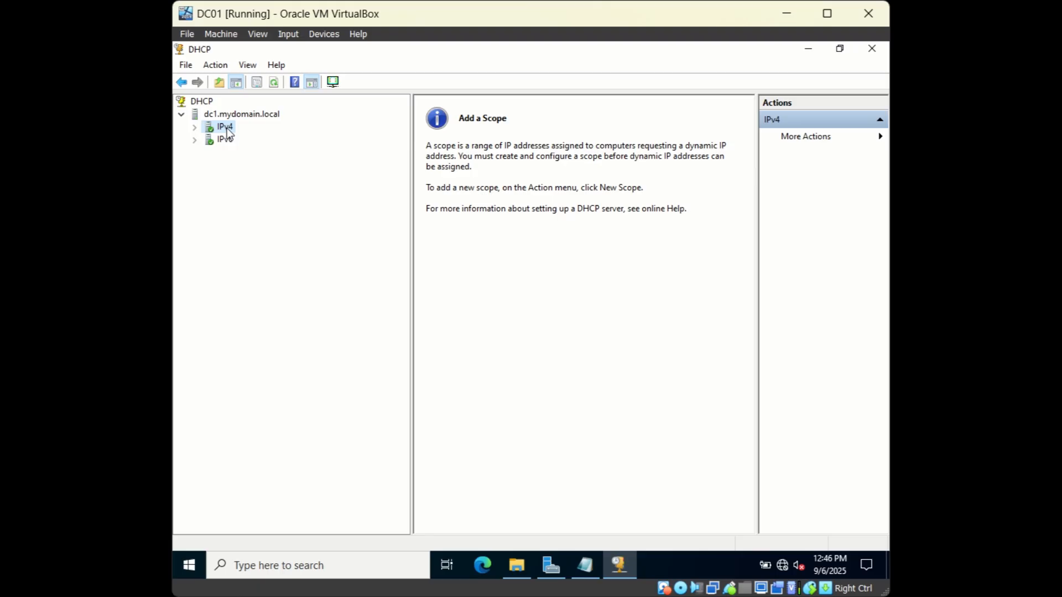
pyautogui.rightClick(227, 129)
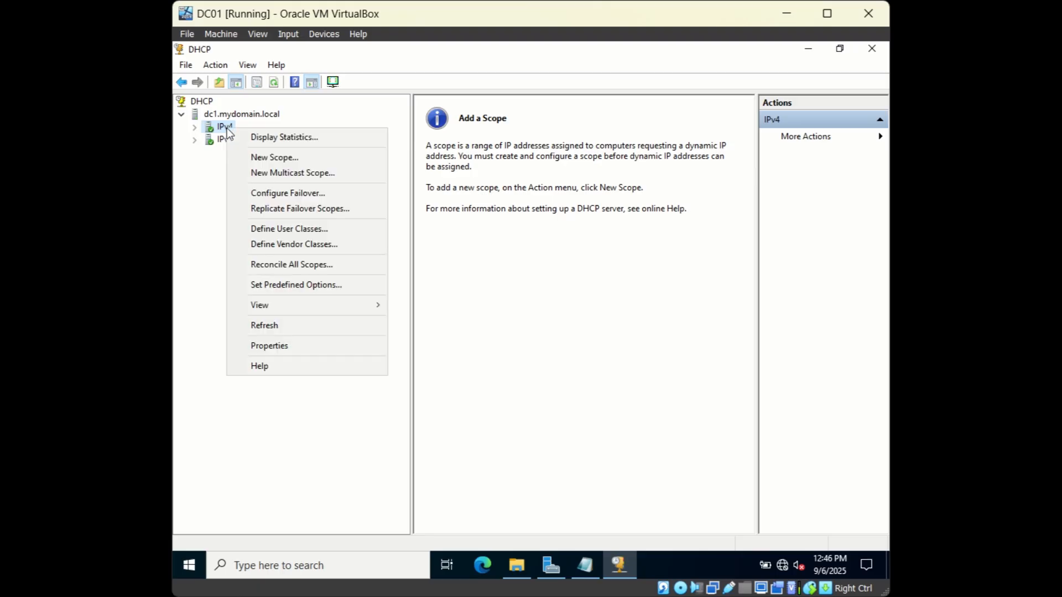
pyautogui.click(262, 159)
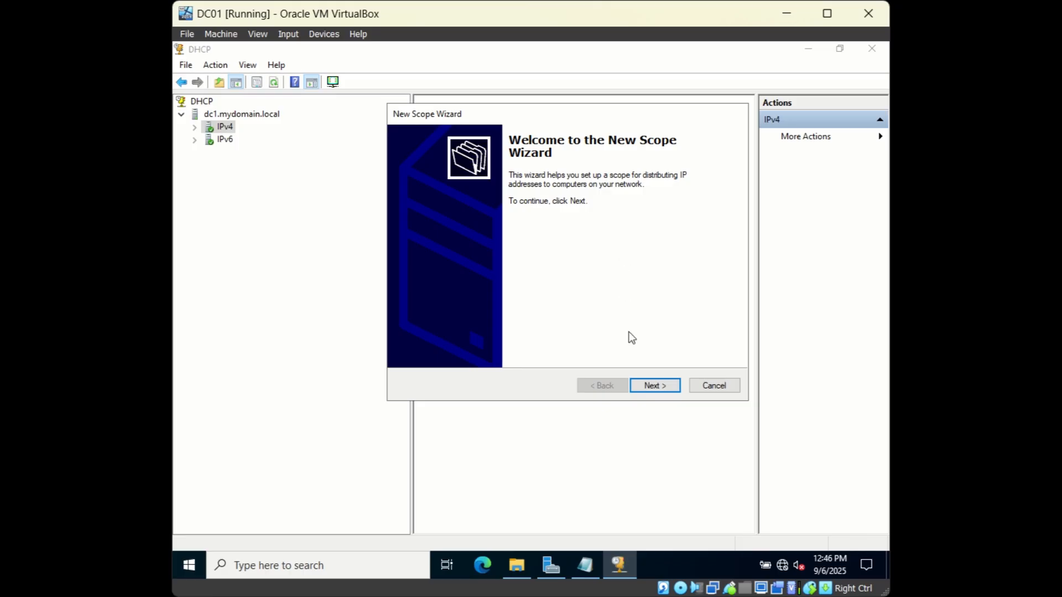
pyautogui.click(652, 385)
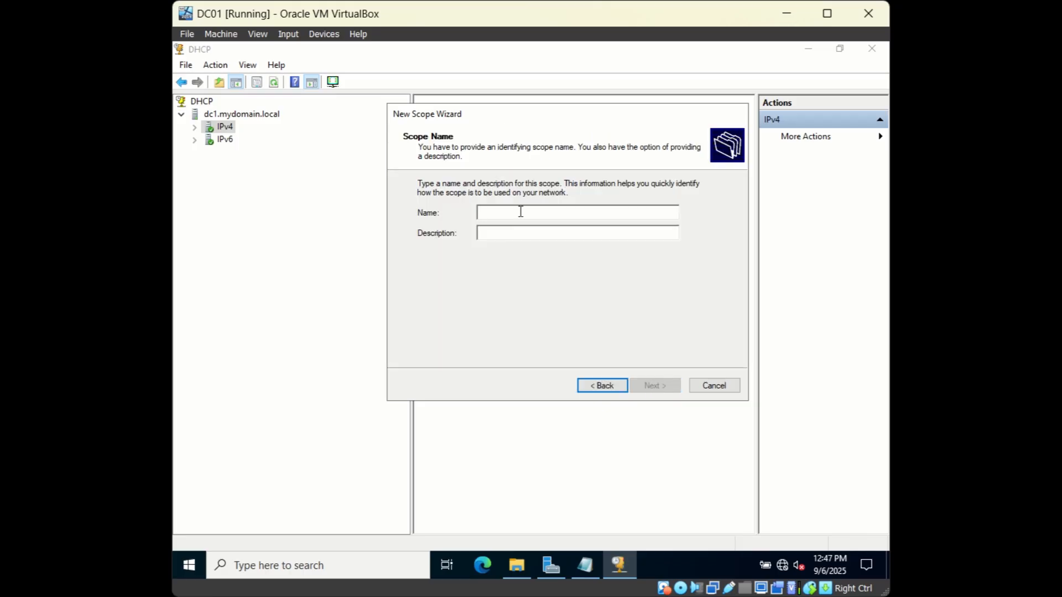
pyautogui.click(520, 212)
# Step: Name the scope 'Test Scope A' with range 192.168.215.40–192.168.215.50 and mask 255.255.255.0
pyautogui.write('Test ')
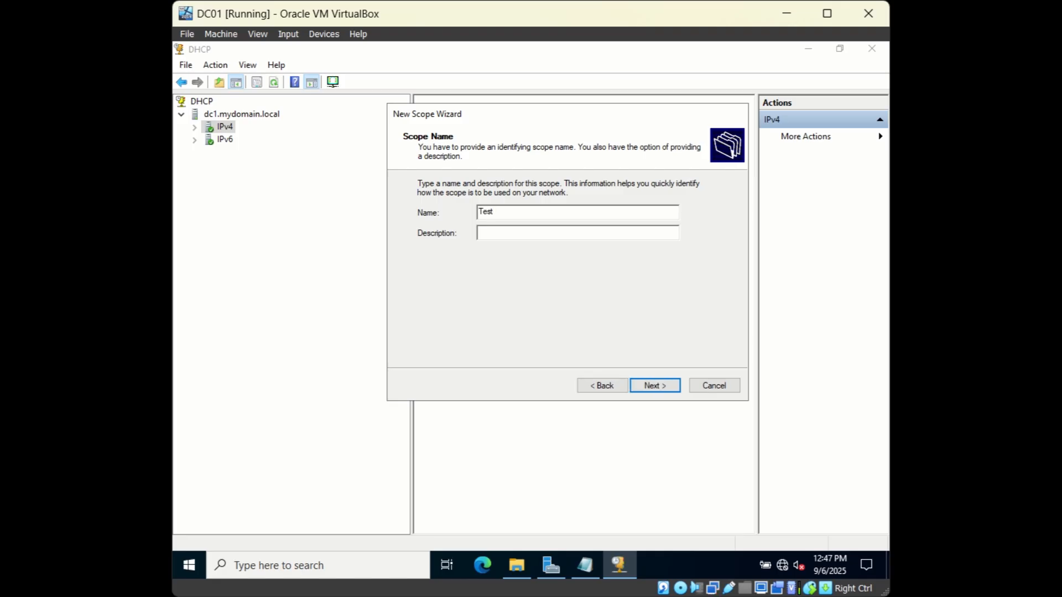
pyautogui.write('Scope A')
pyautogui.click(653, 384)
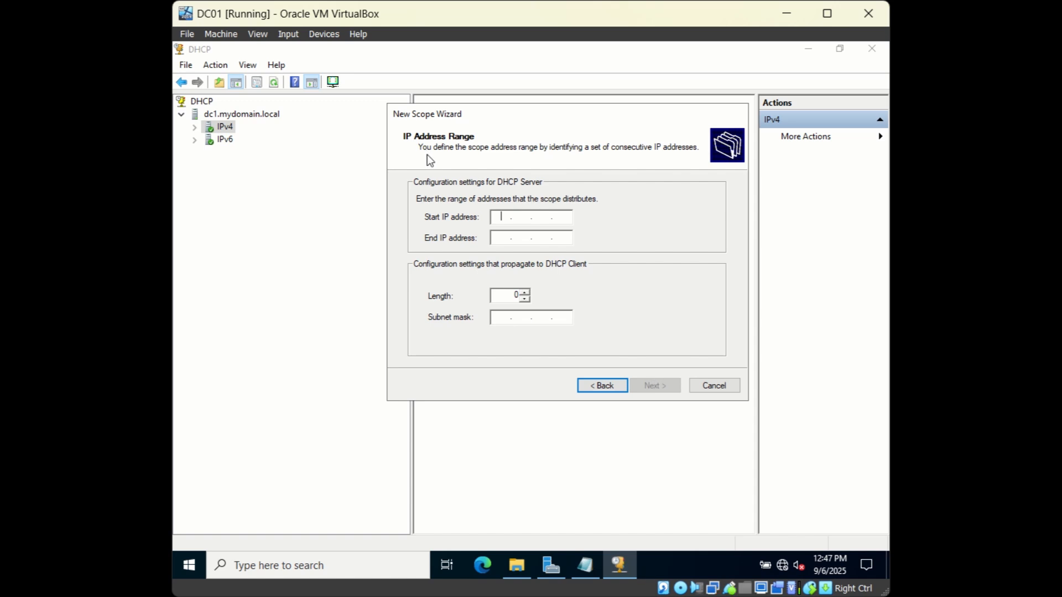
pyautogui.hotkey('alt', 'Tab')
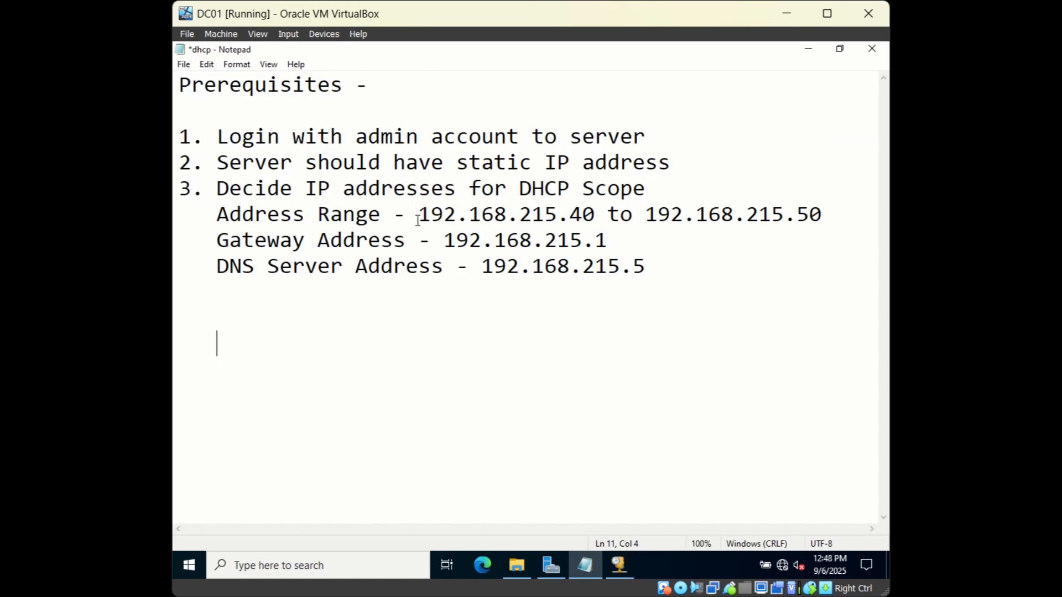
pyautogui.click(619, 567)
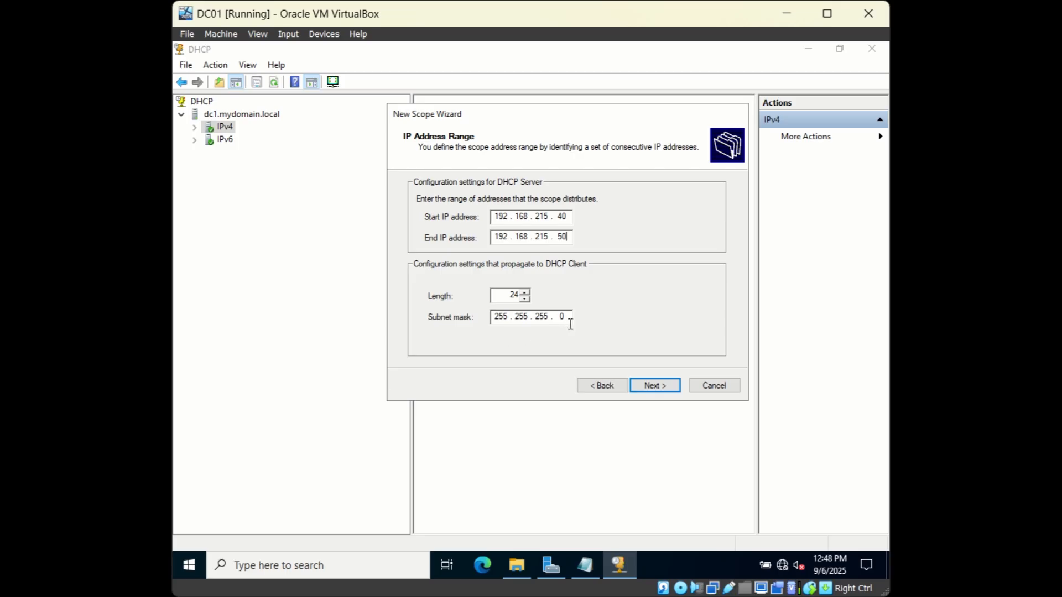
pyautogui.click(653, 387)
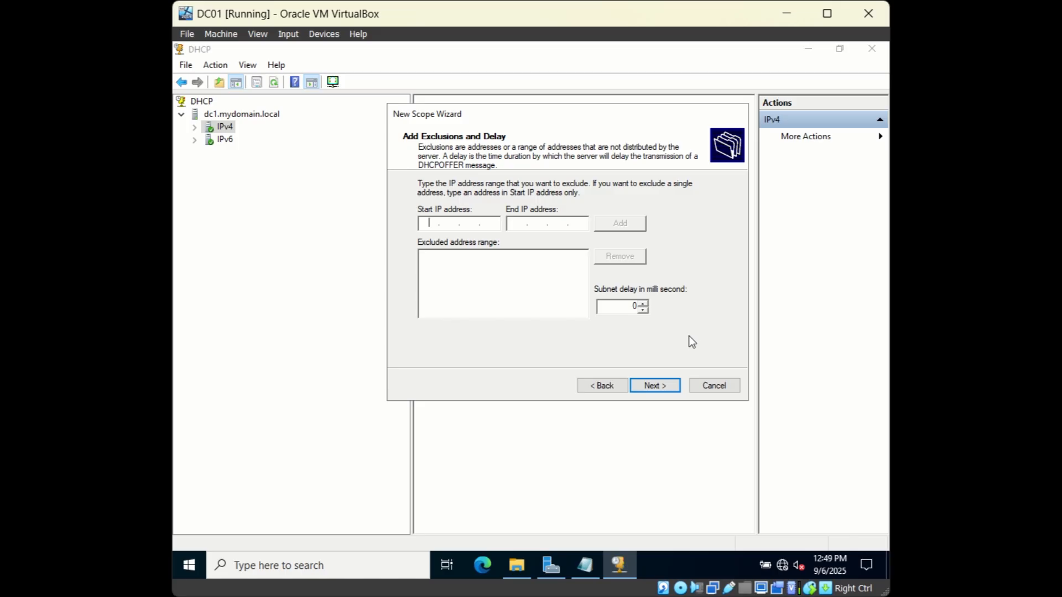
# Step: Skip adding exclusions and keep the default 8-day lease duration
pyautogui.click(662, 387)
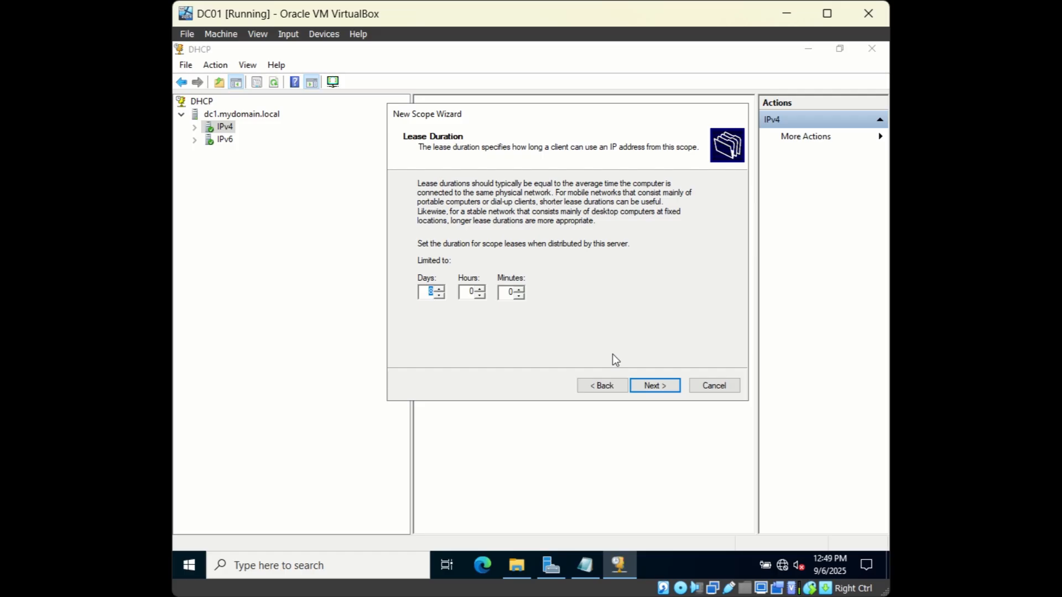
pyautogui.press('Left')
pyautogui.click(656, 386)
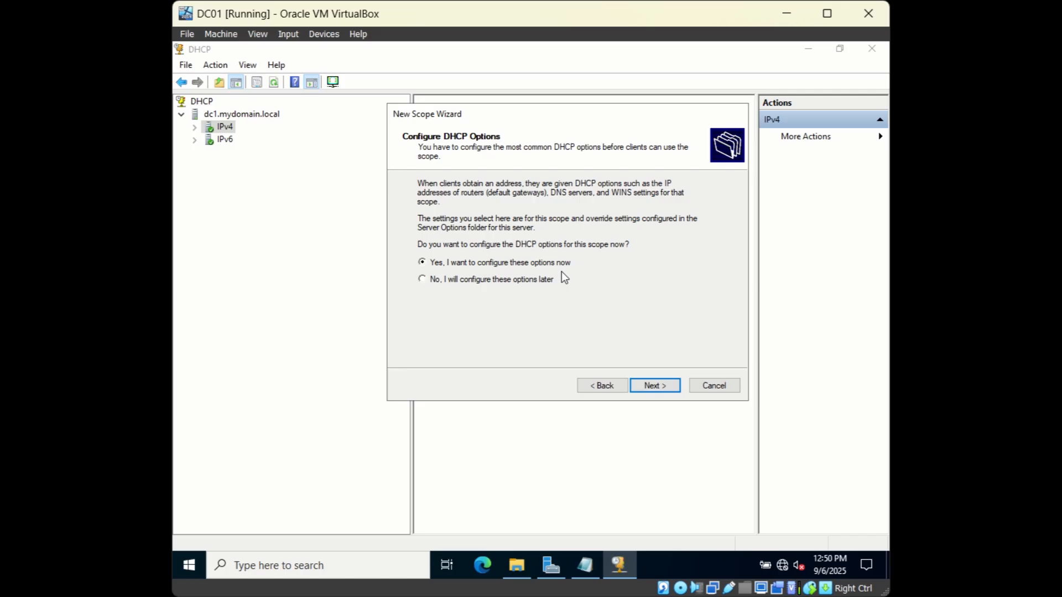
# Step: Add 192.168.215.1 as the scope's default gateway router
pyautogui.click(641, 387)
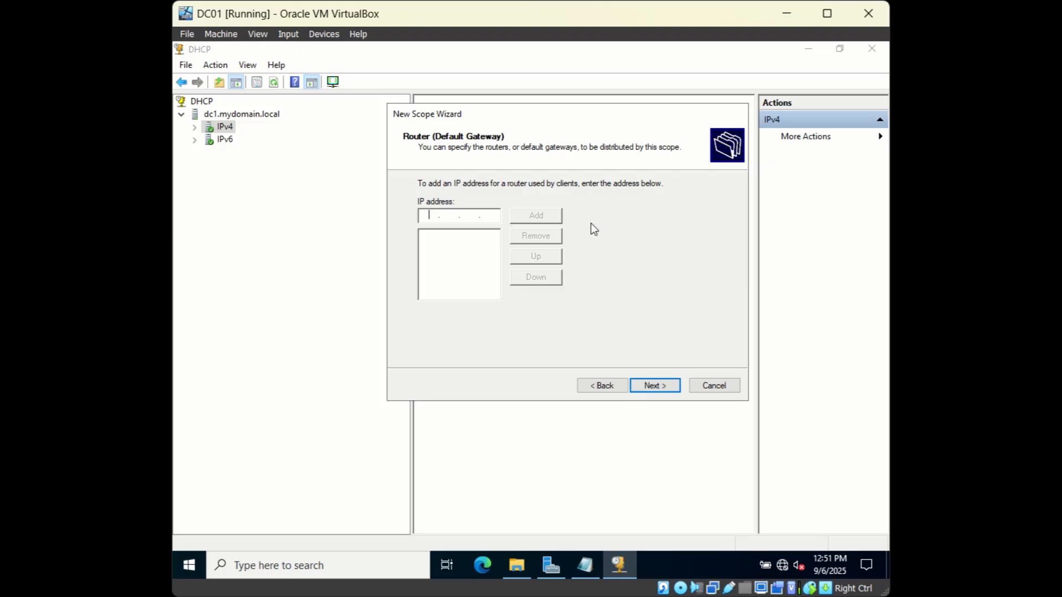
pyautogui.click(585, 574)
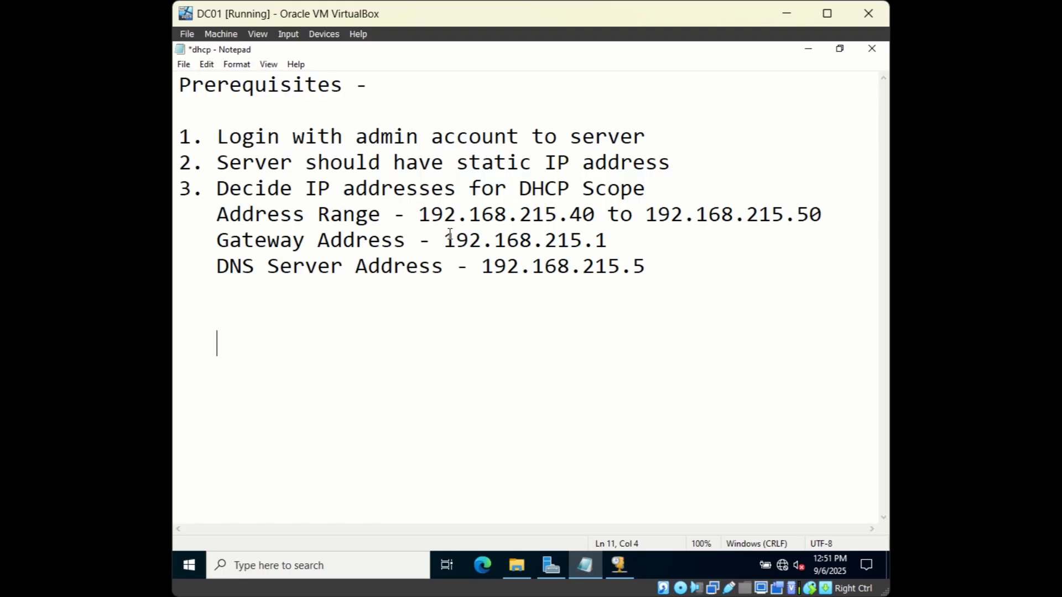
pyautogui.click(612, 564)
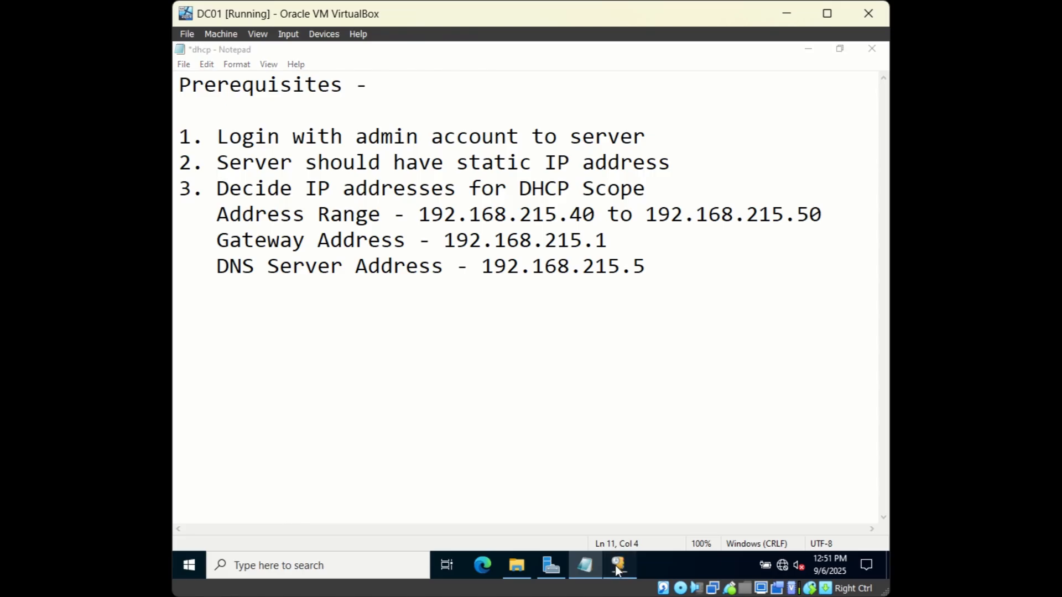
pyautogui.write('192 . 168 . 215 . 1')
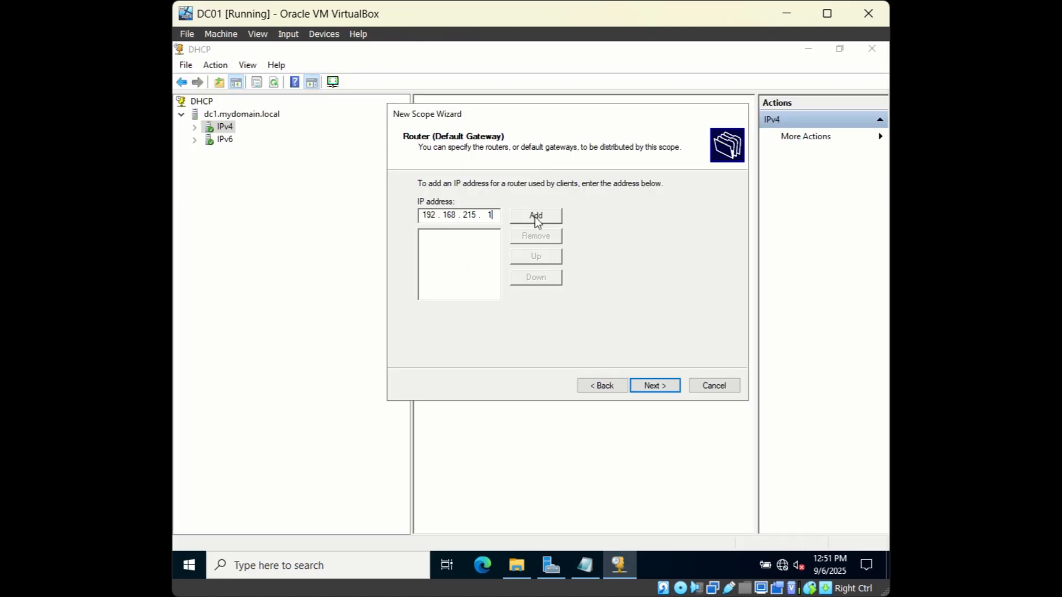
pyautogui.click(535, 216)
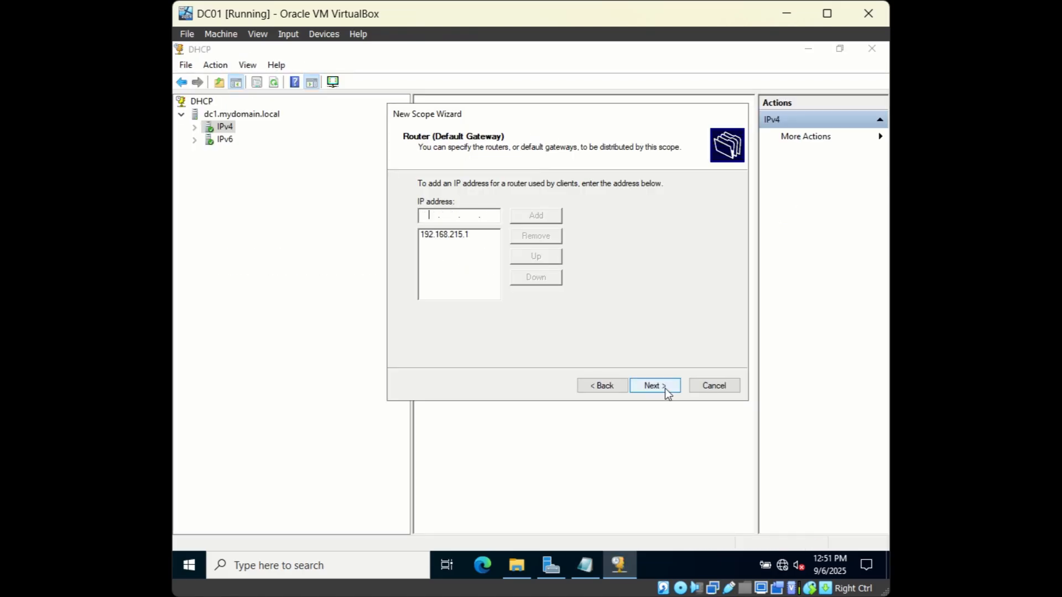
pyautogui.click(665, 389)
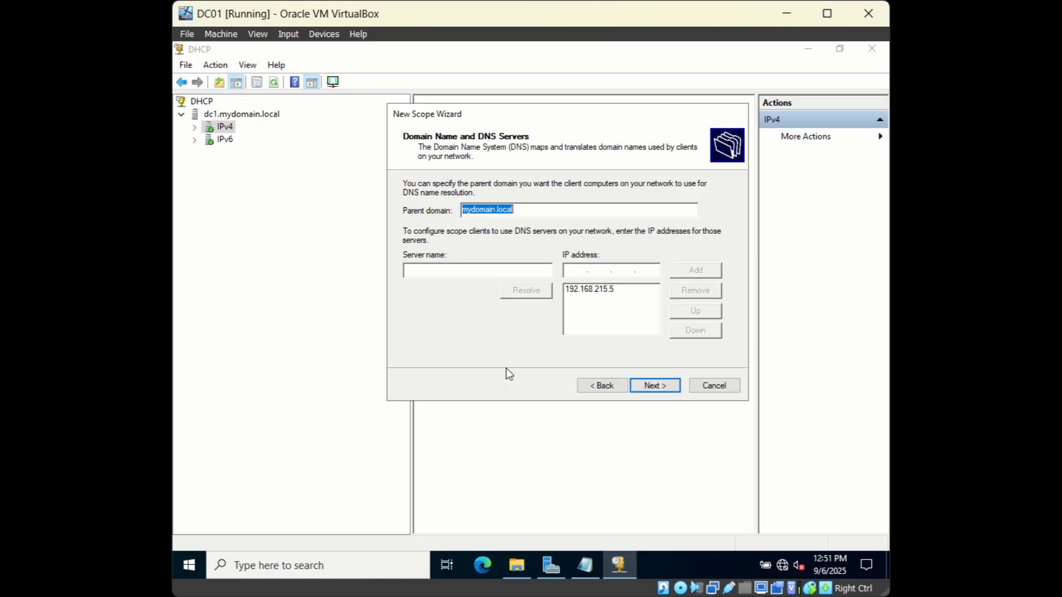
# Step: Keep parent domain mydomain.local and DNS server 192.168.215.5 unchanged
pyautogui.click(520, 216)
pyautogui.moveTo(521, 212); pyautogui.dragTo(459, 205)
pyautogui.click(588, 273)
pyautogui.click(652, 387)
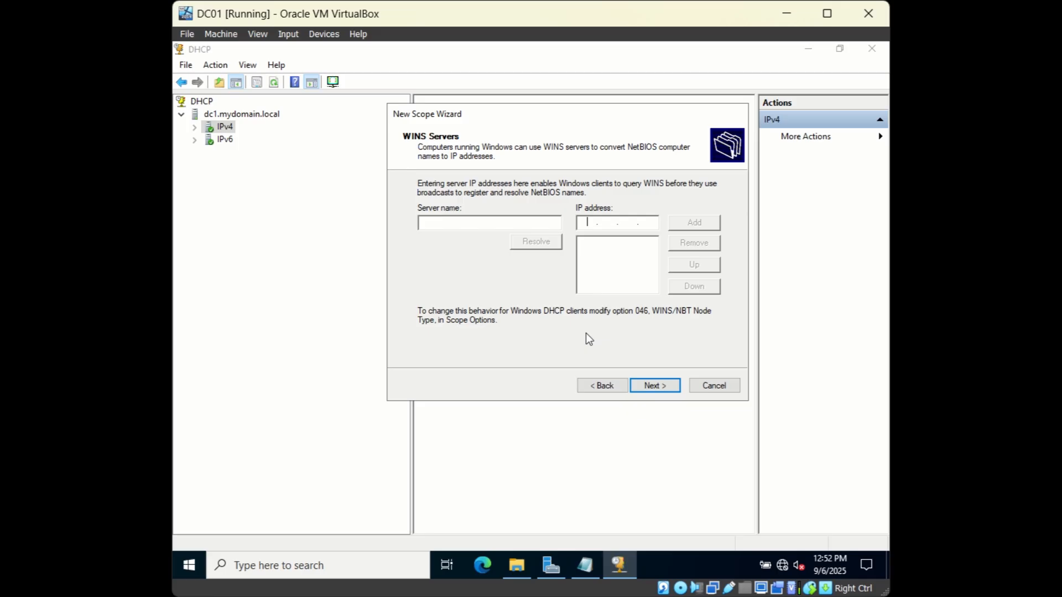
# Step: Skip WINS servers, keep the scope set to activate now, and finish the wizard
pyautogui.click(649, 387)
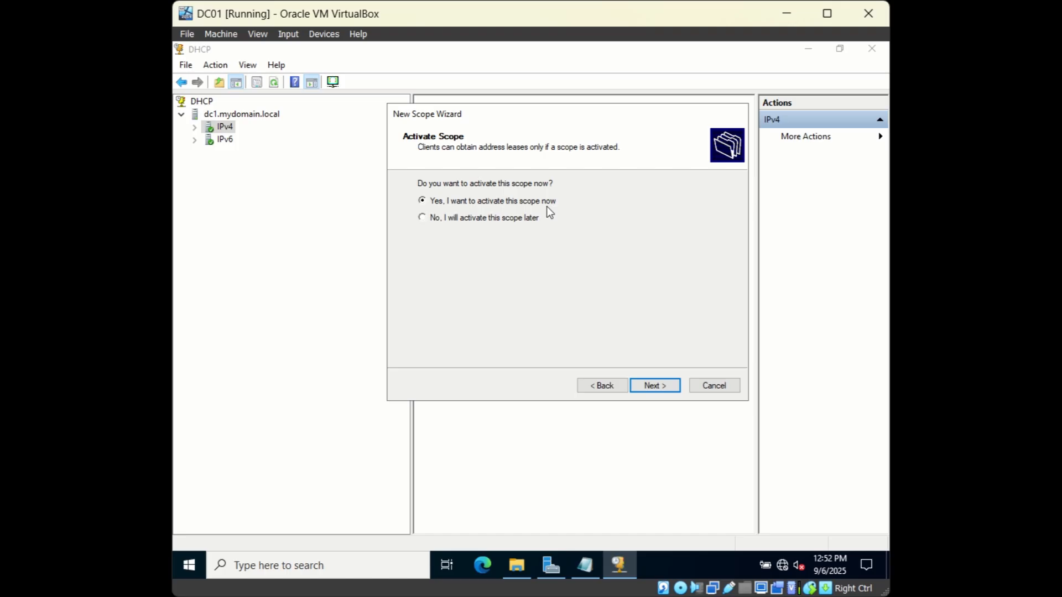
pyautogui.click(651, 387)
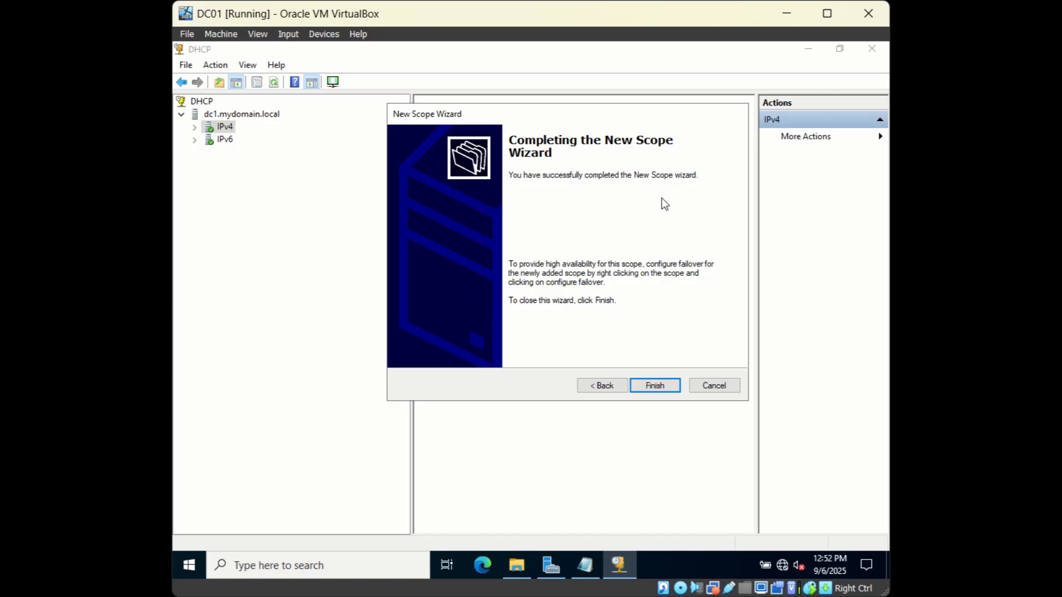
pyautogui.click(654, 386)
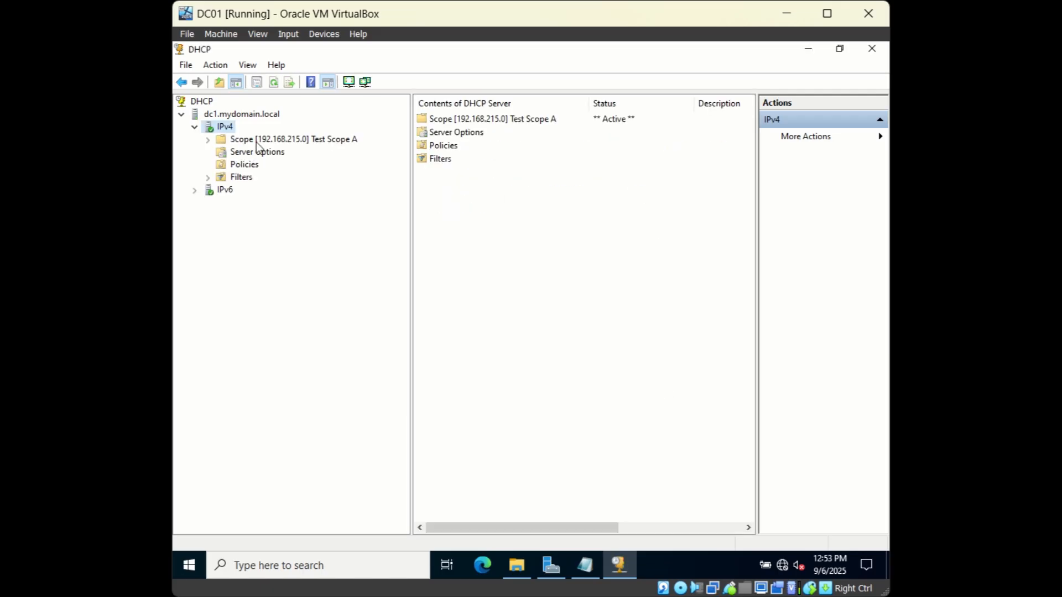
# Step: Expand Test Scope A and review its Address Pool and Scope Options
pyautogui.doubleClick(256, 141)
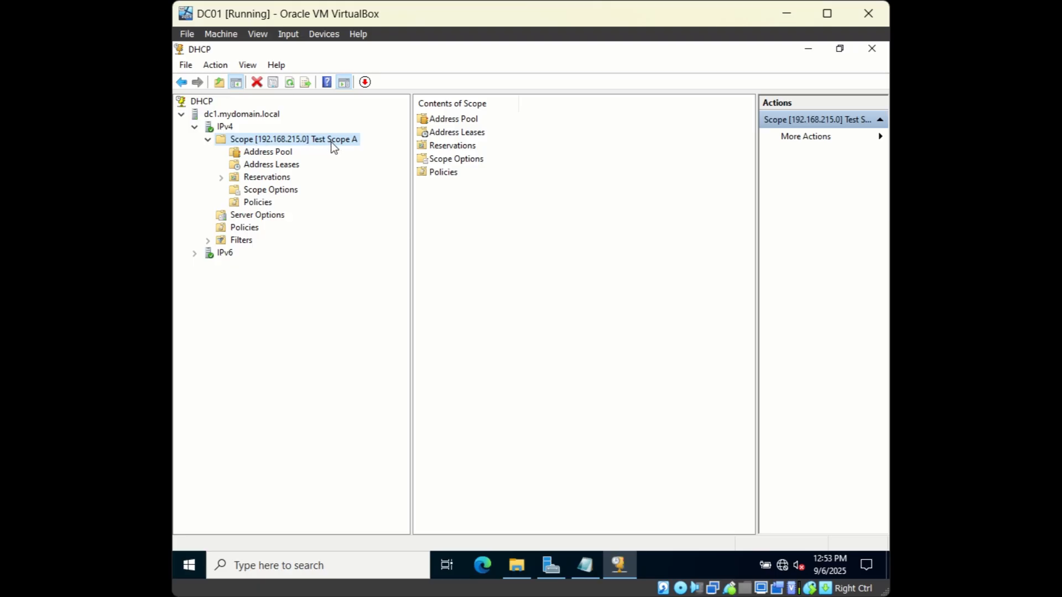
pyautogui.click(269, 157)
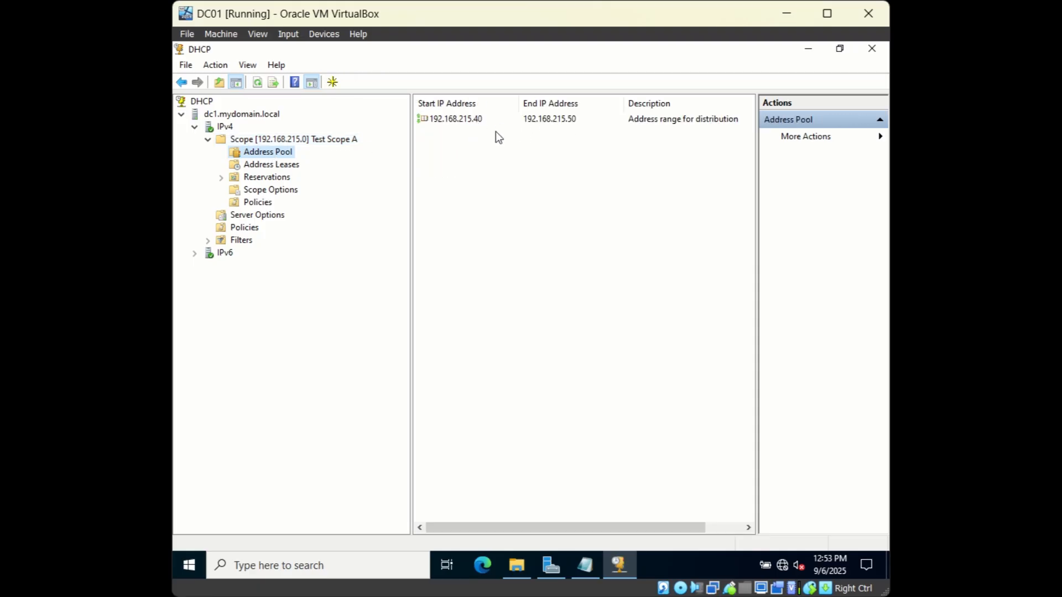
pyautogui.click(271, 190)
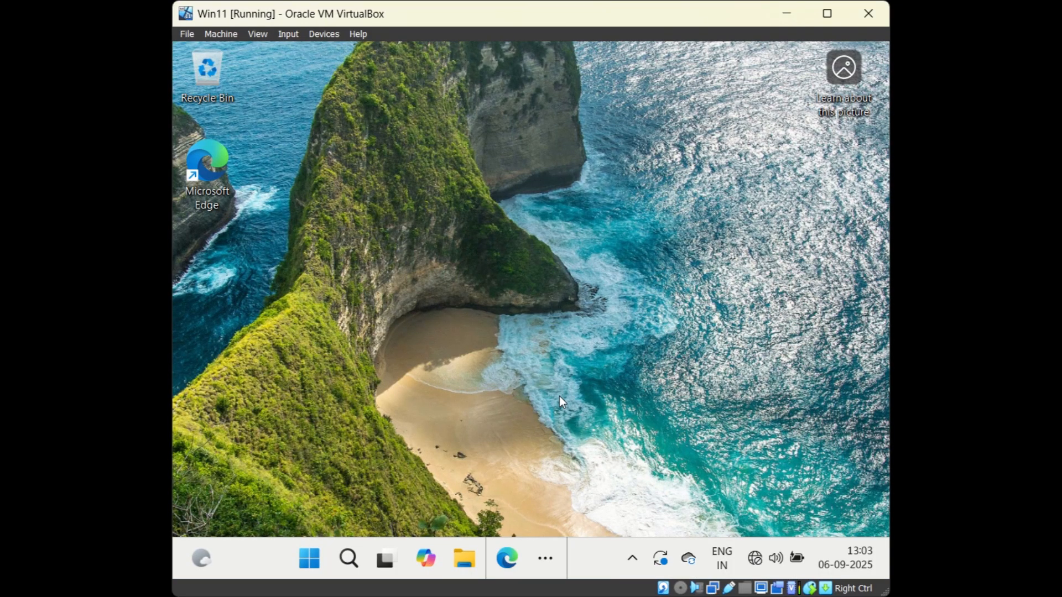
# Step: Open the Ethernet connection's properties from the ncpa.cpl network connections list
pyautogui.rightClick(307, 562)
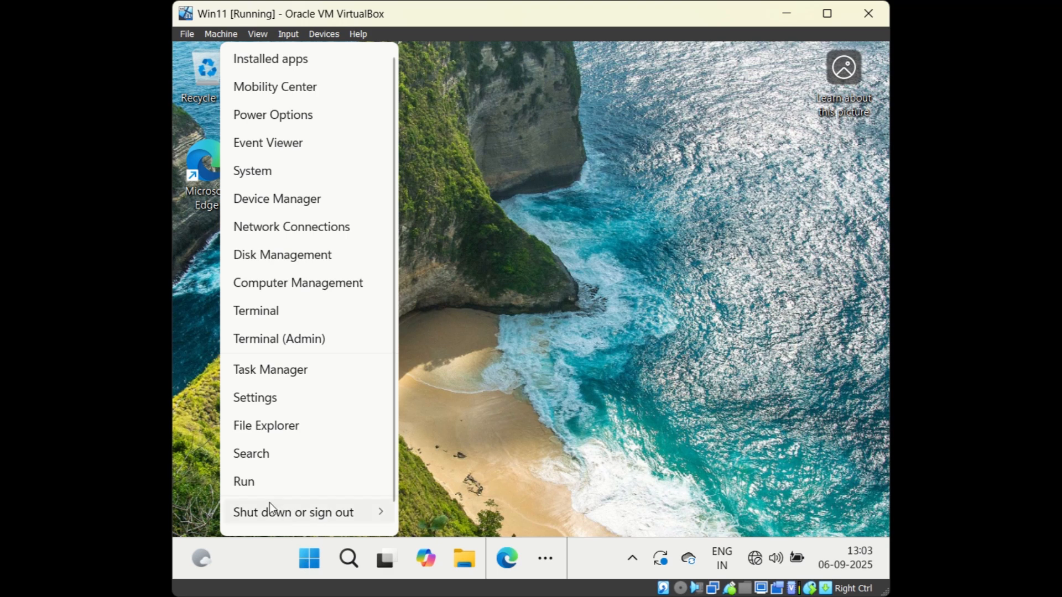
pyautogui.click(259, 485)
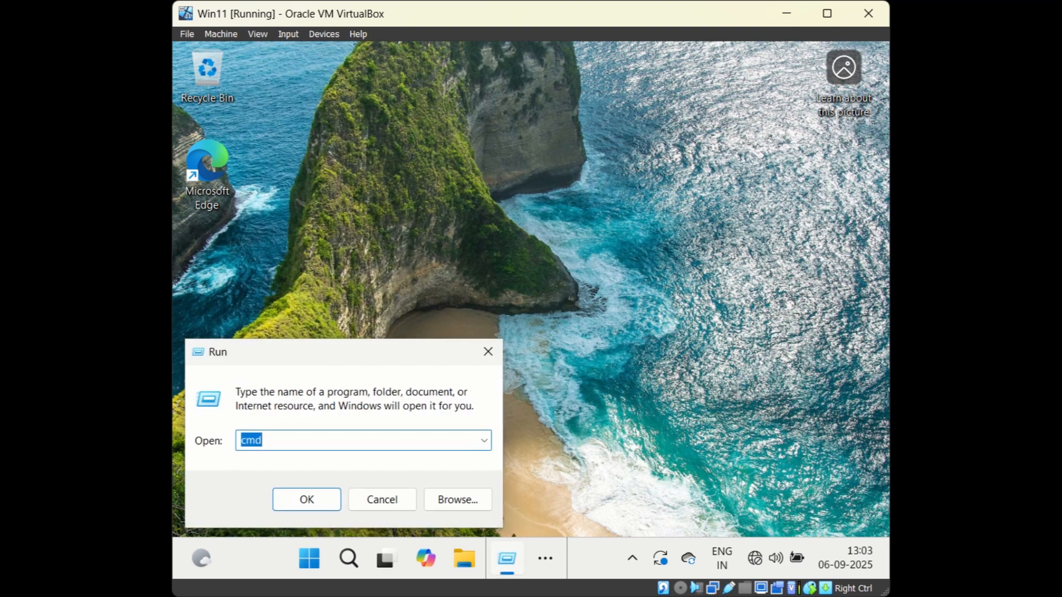
pyautogui.write('ncpa.cpl')
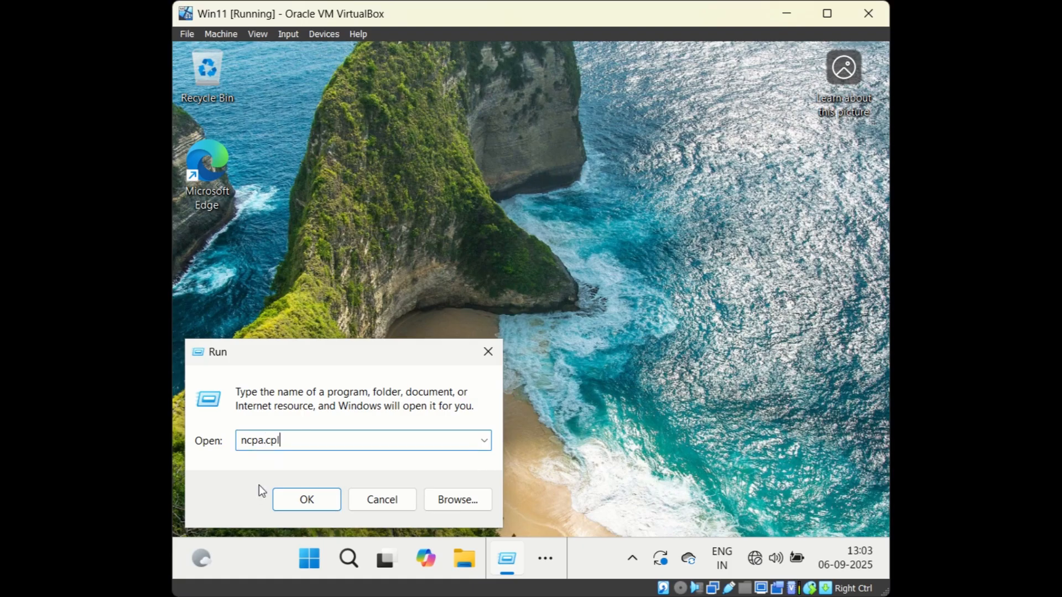
pyautogui.press('Return')
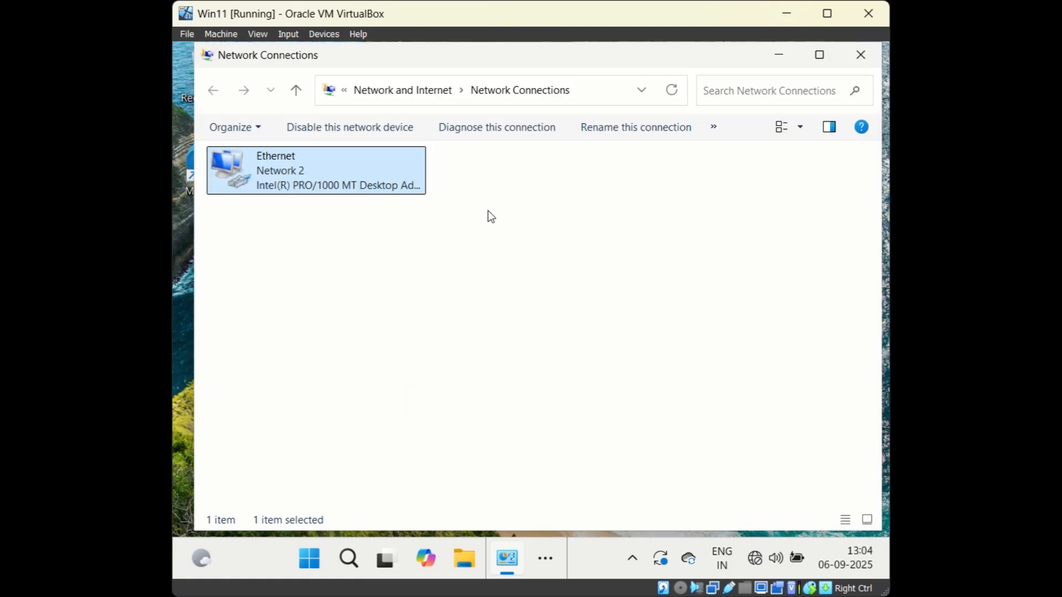
pyautogui.click(311, 177)
pyautogui.rightClick(311, 177)
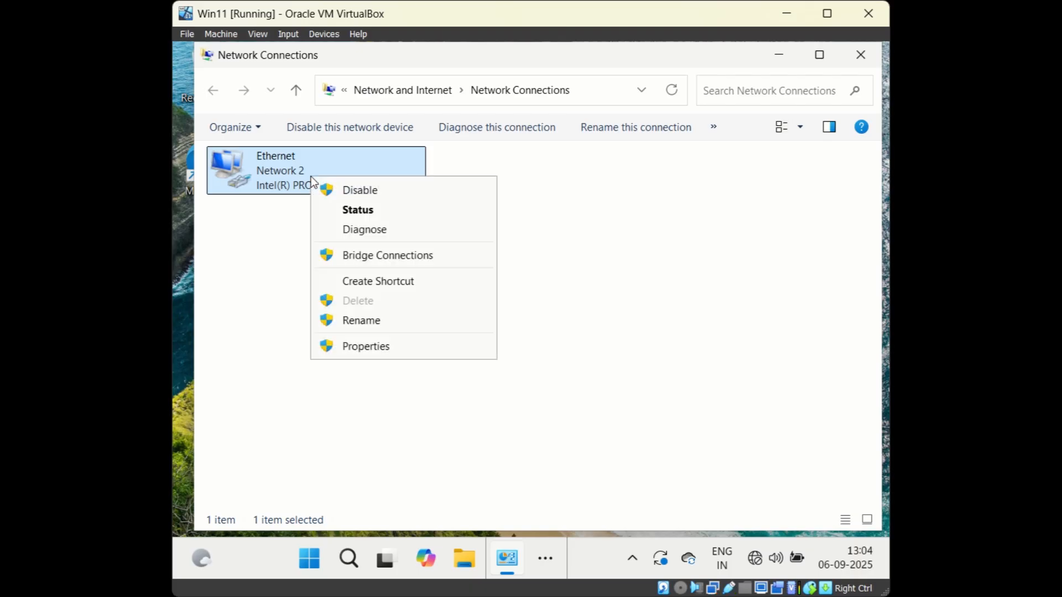
pyautogui.click(342, 348)
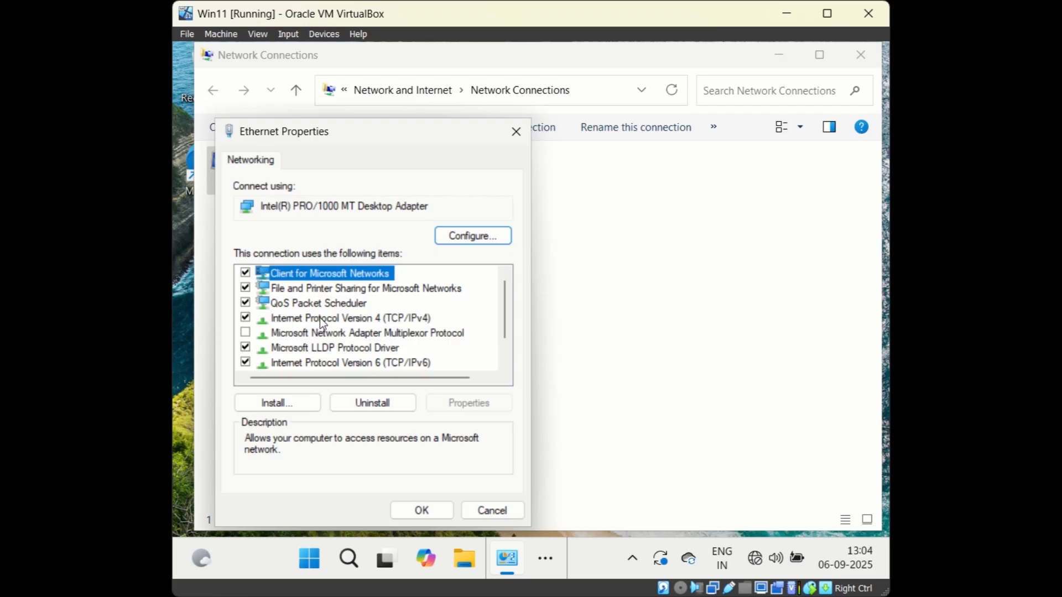
# Step: Set IPv4 to obtain the IP address and DNS server automatically, and apply
pyautogui.doubleClick(320, 317)
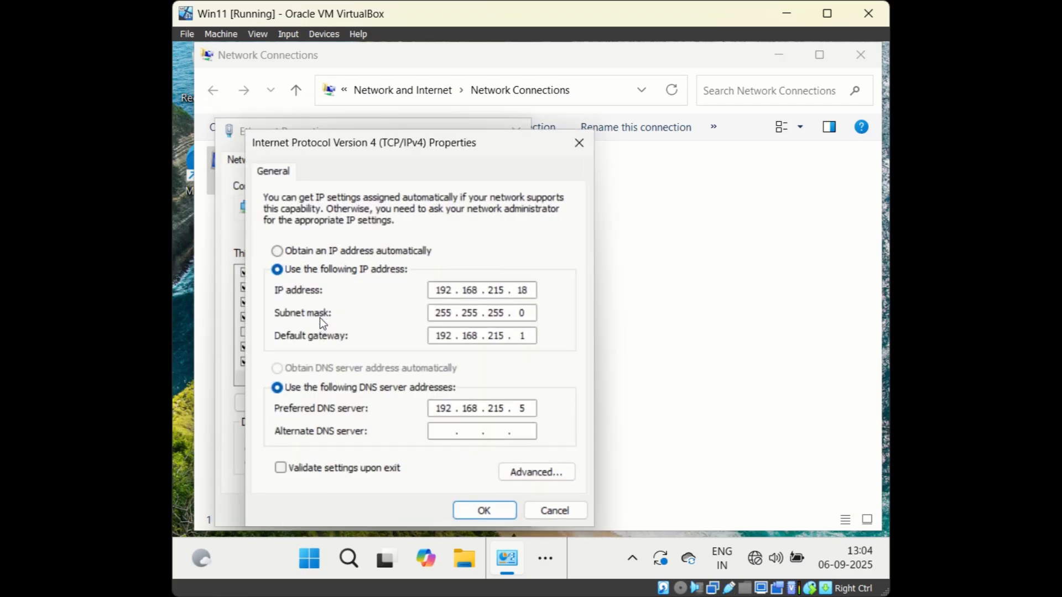
pyautogui.moveTo(451, 152); pyautogui.dragTo(654, 112)
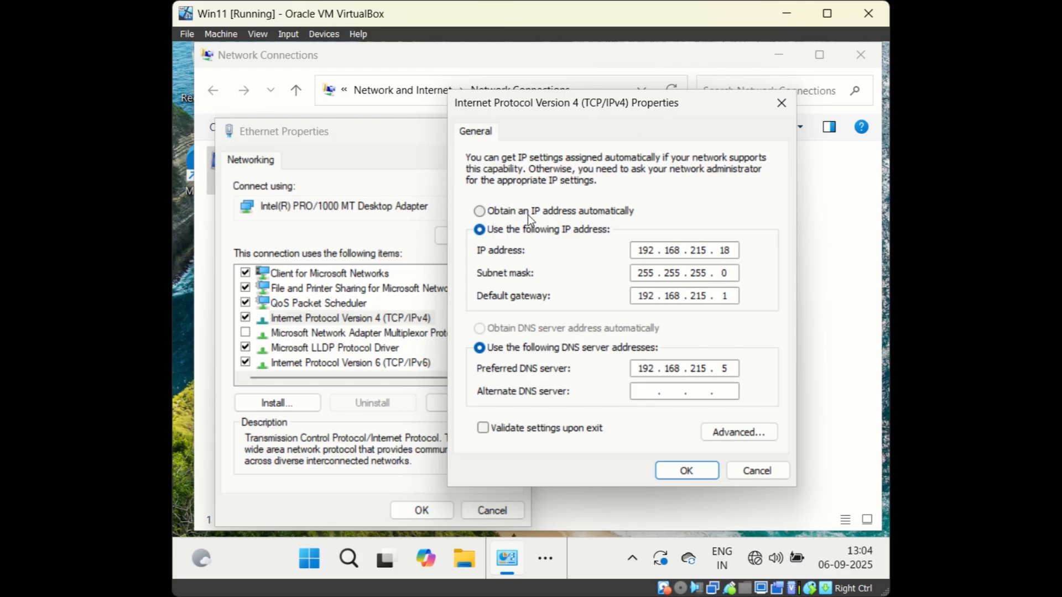
pyautogui.click(478, 212)
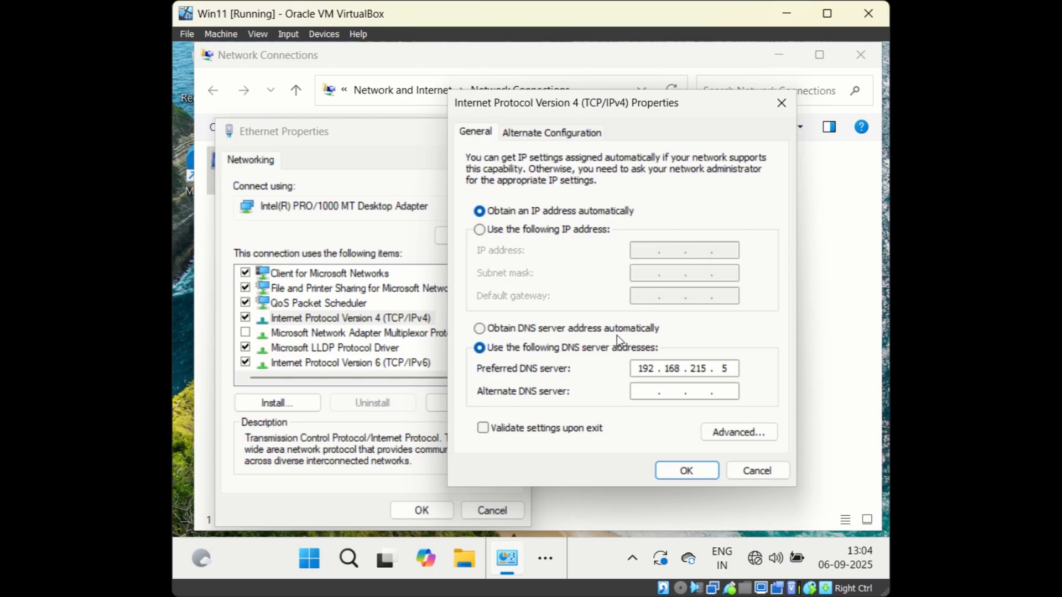
pyautogui.click(479, 328)
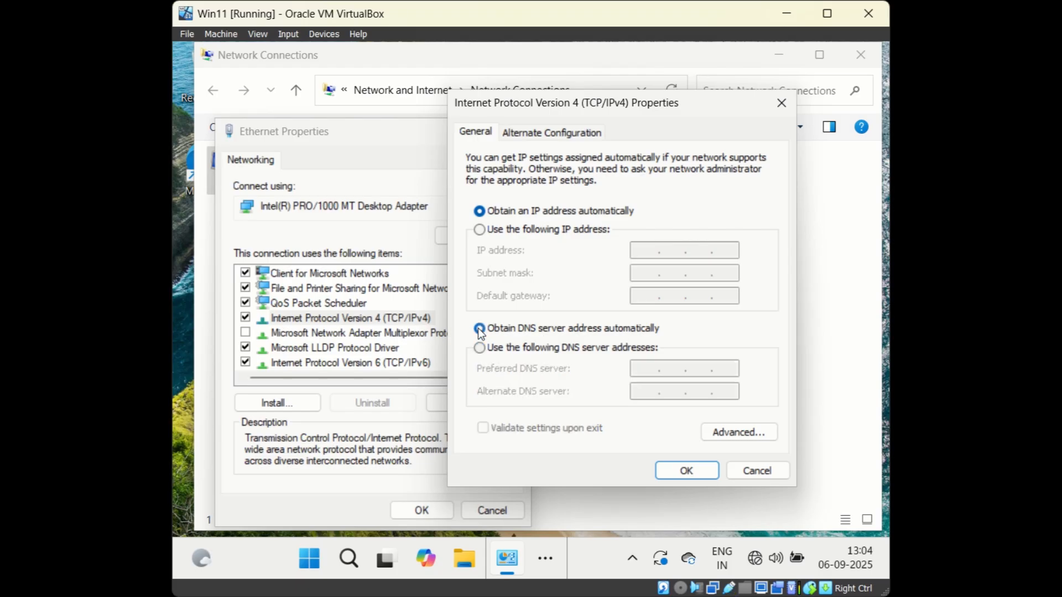
pyautogui.click(696, 472)
pyautogui.click(423, 509)
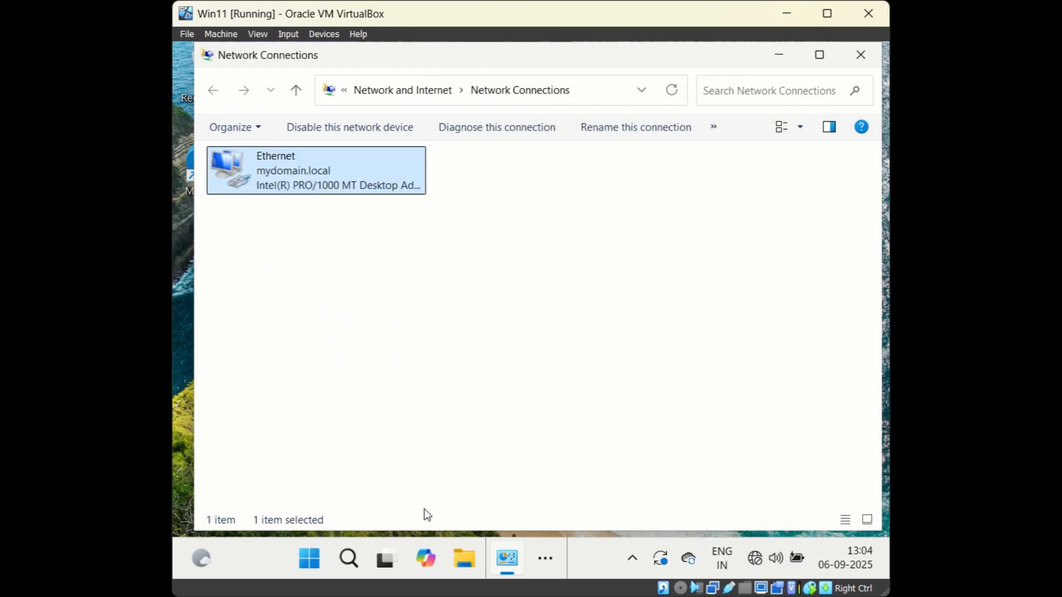
pyautogui.click(299, 560)
pyautogui.write('cmd')
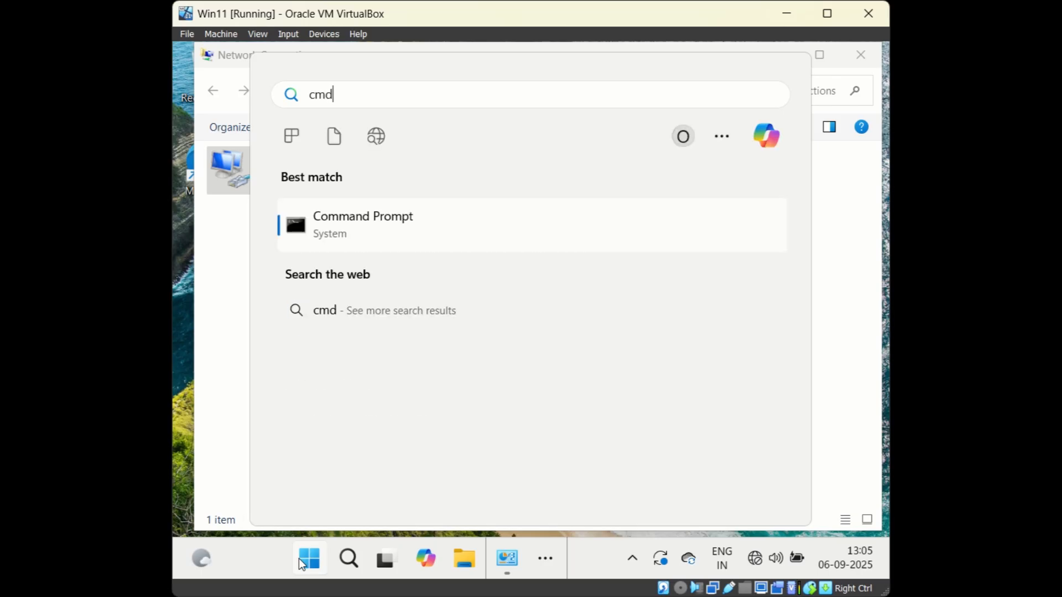
# Step: Run ipconfig /all in Command Prompt
pyautogui.click(396, 232)
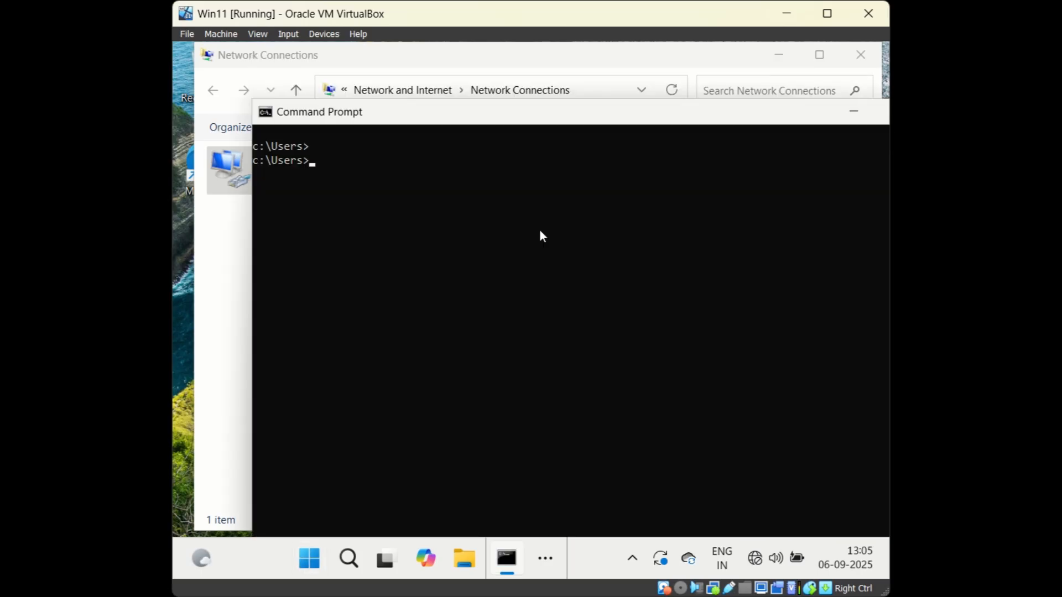
pyautogui.write('ipconfig /all')
pyautogui.press('Return')
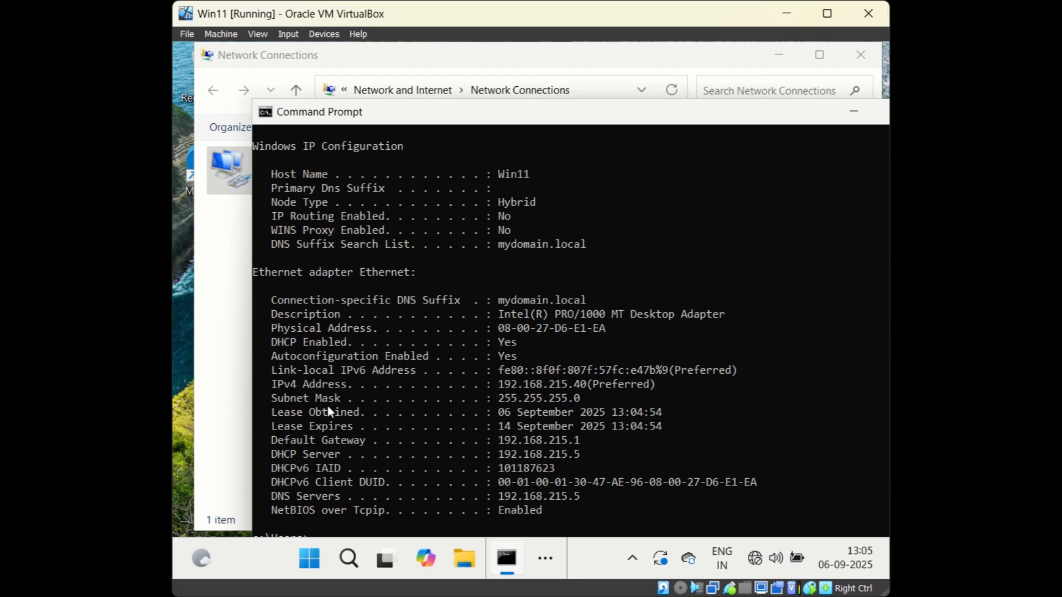
# Step: Highlight the IPv4 Address 192.168.215.40, Default Gateway, DNS Servers and DHCP Server 192.168.215.5 lines
pyautogui.moveTo(270, 387); pyautogui.dragTo(664, 388)
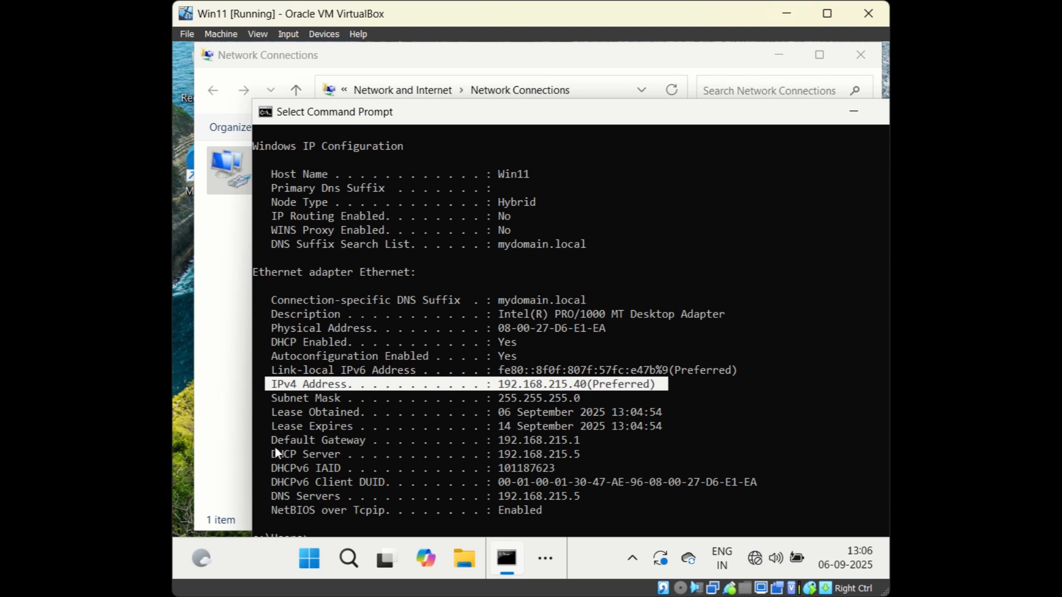
pyautogui.moveTo(272, 440); pyautogui.dragTo(583, 447)
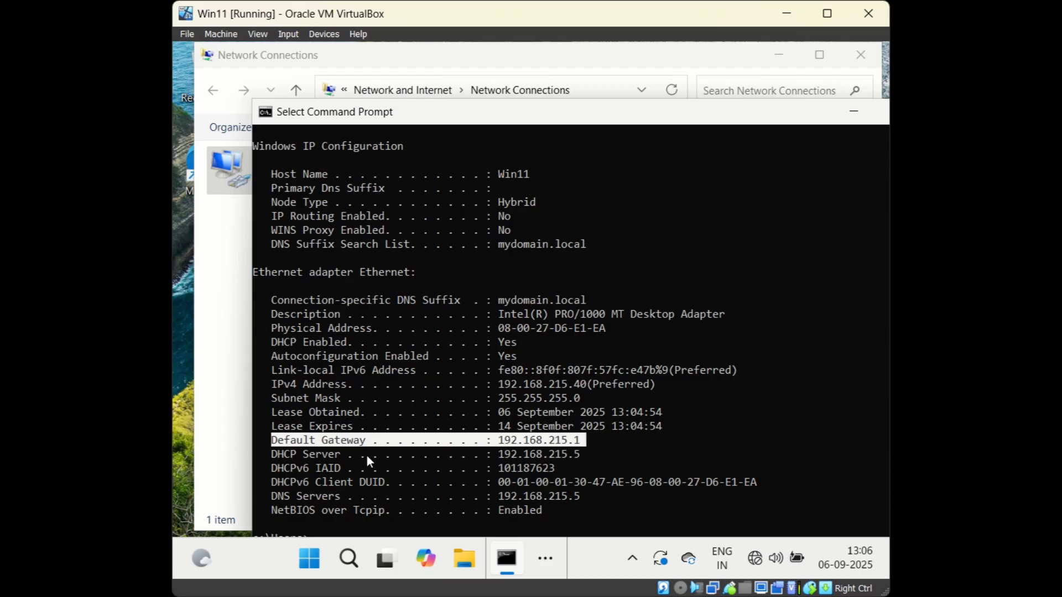
pyautogui.moveTo(274, 496); pyautogui.dragTo(464, 501)
pyautogui.moveTo(587, 499); pyautogui.dragTo(591, 500)
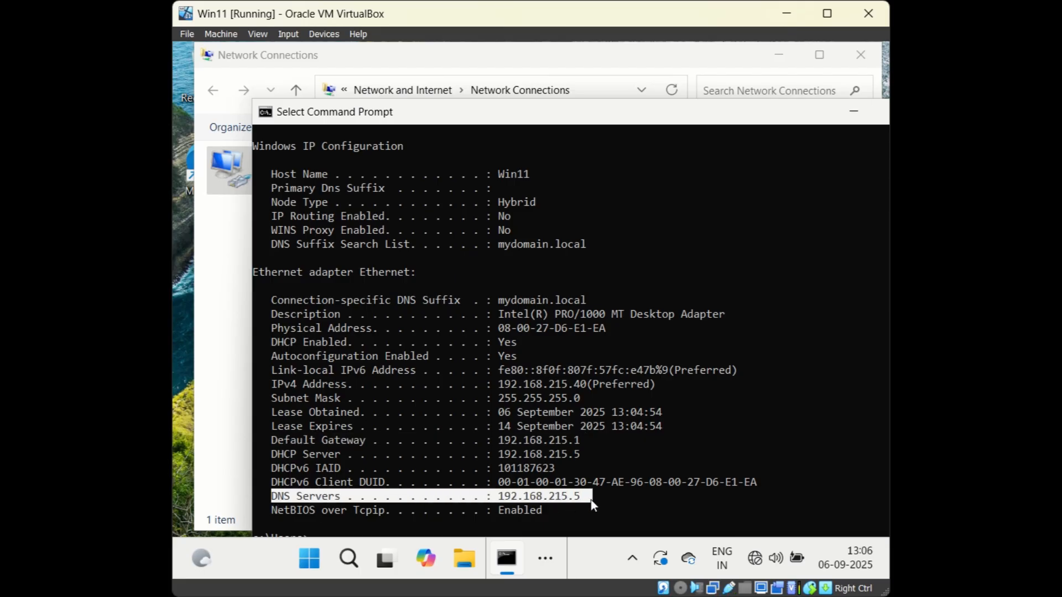
pyautogui.moveTo(272, 454); pyautogui.dragTo(587, 452)
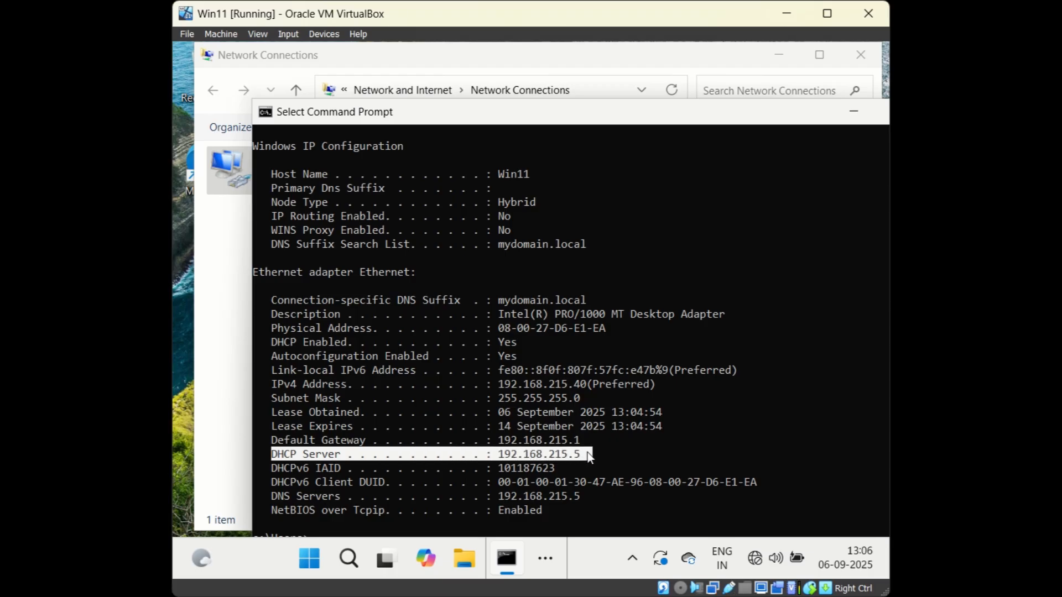
pyautogui.click(792, 341)
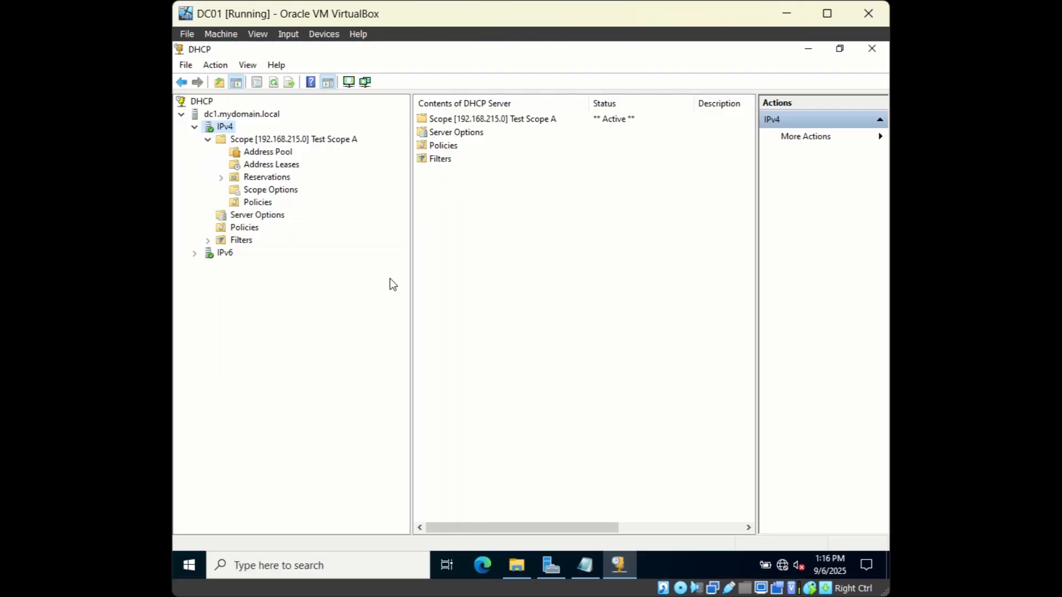
# Step: List Test Scope A's address leases and inspect the 192.168.215.40 lease for Win11.mydomain.local
pyautogui.click(270, 166)
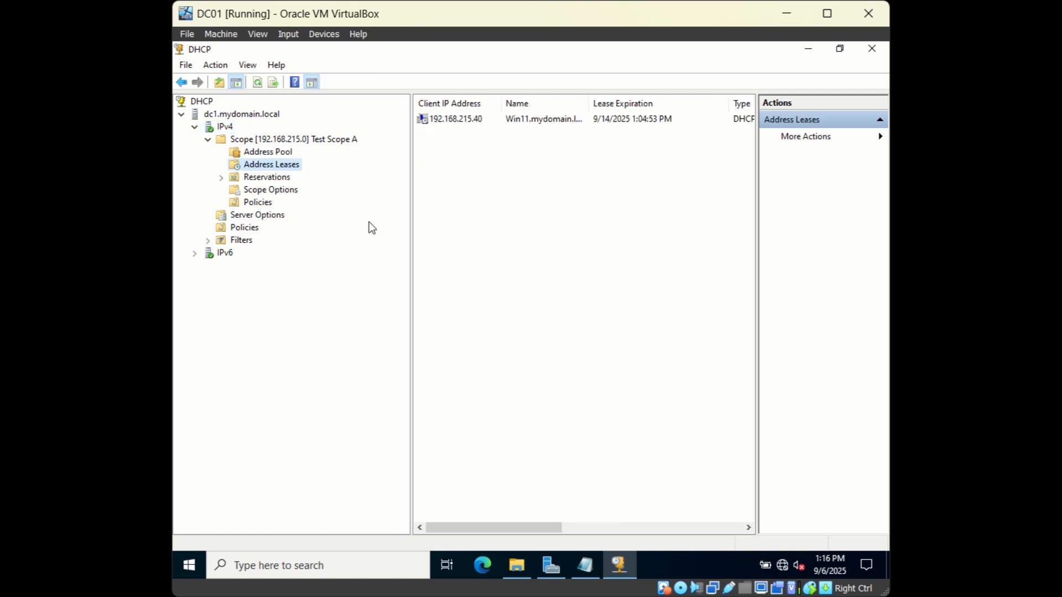
pyautogui.click(462, 122)
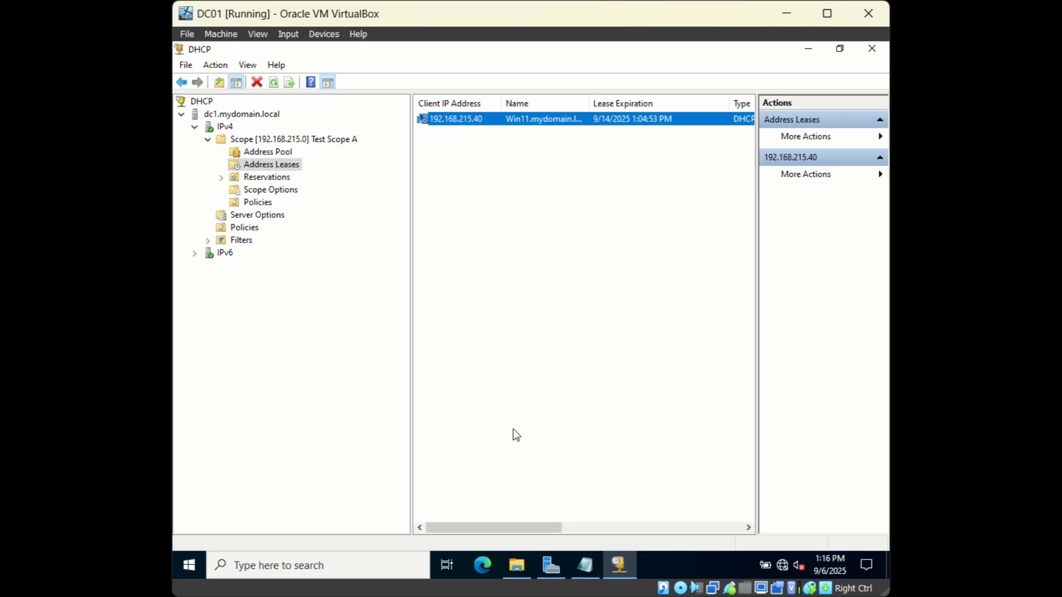
pyautogui.moveTo(525, 528); pyautogui.dragTo(560, 531)
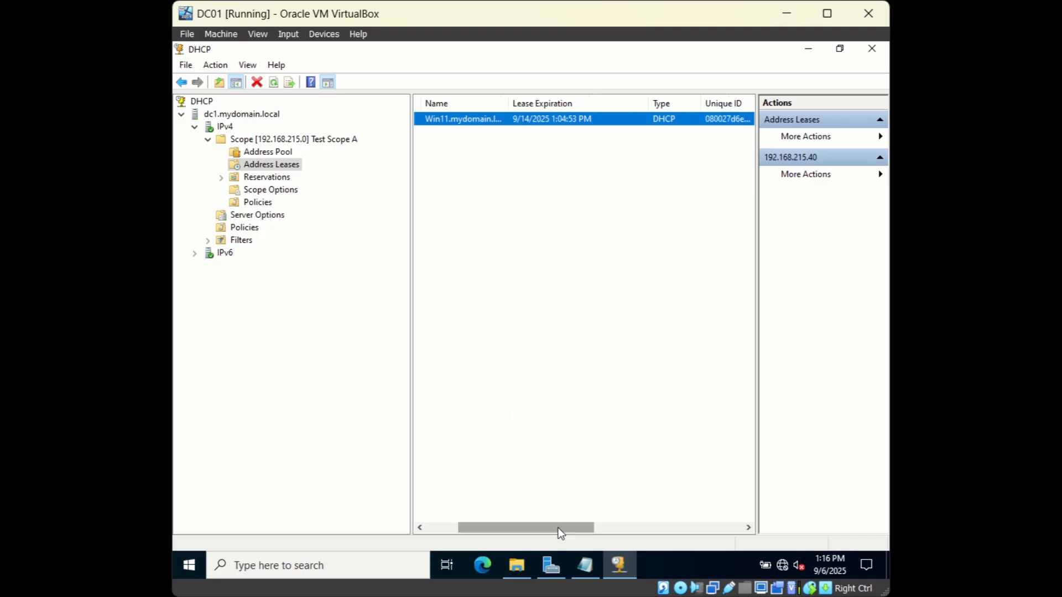